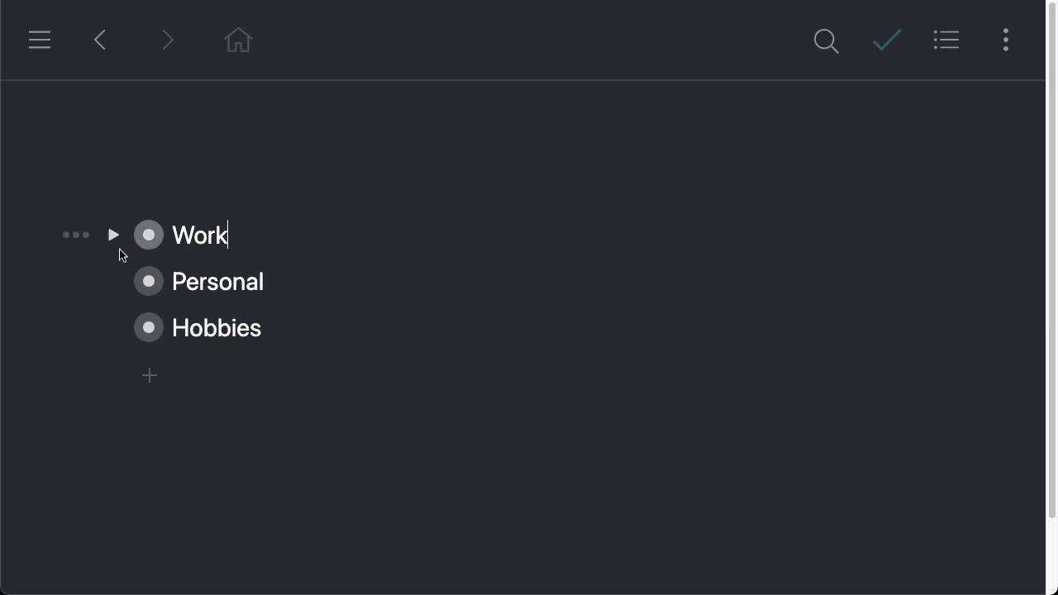
Expand the Work item to list Inbox, Activities, Projects, Goals and Meetings
{"action": "left_click", "coordinate": [114, 237]}
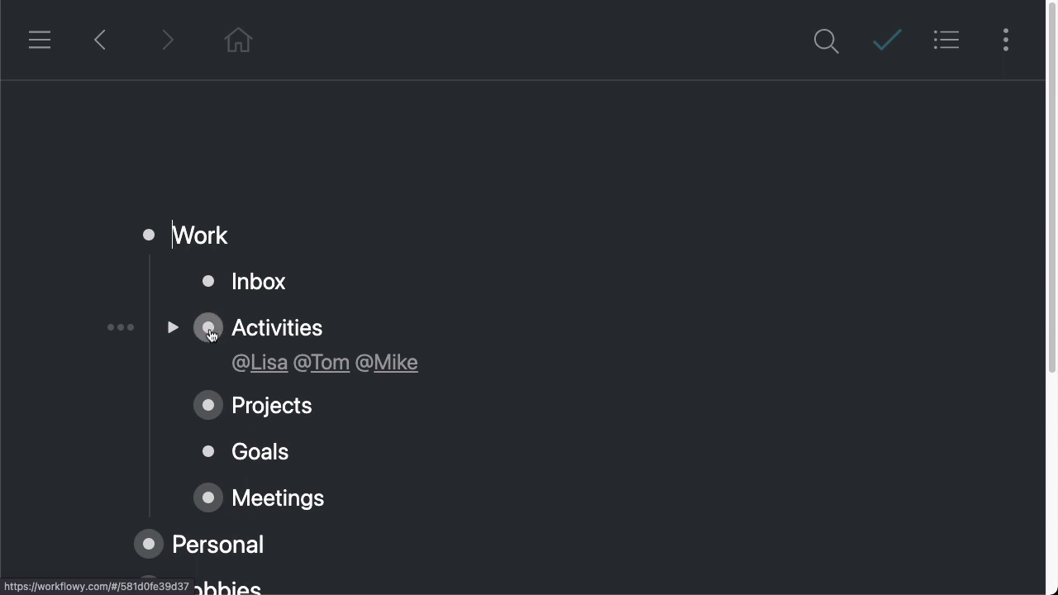
Zoom into Activities and look through its Todo, Doing and Done lists
{"action": "left_click", "coordinate": [208, 328]}
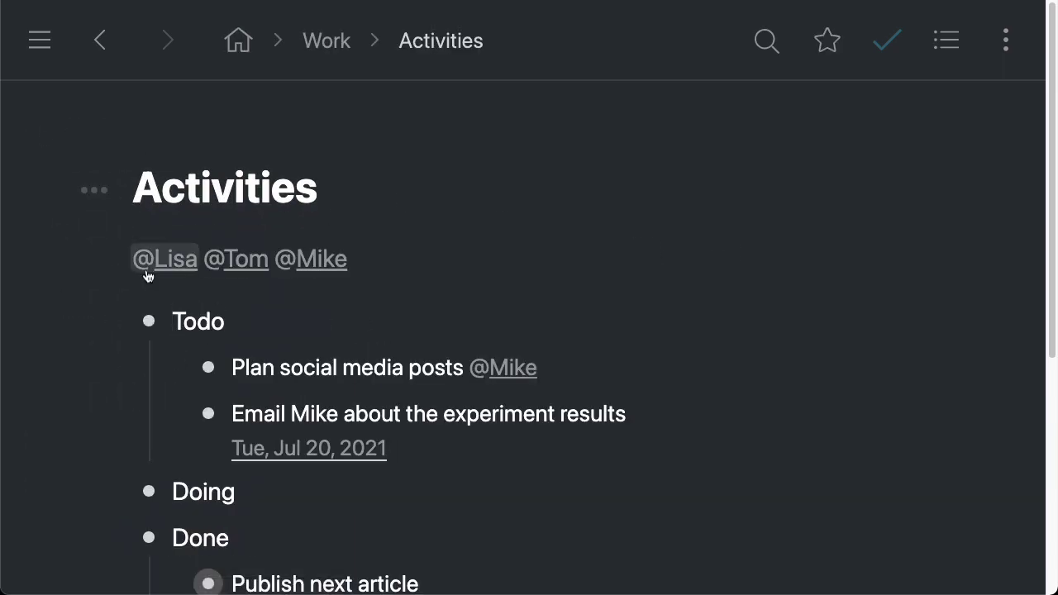
{"action": "double_click", "coordinate": [151, 190]}
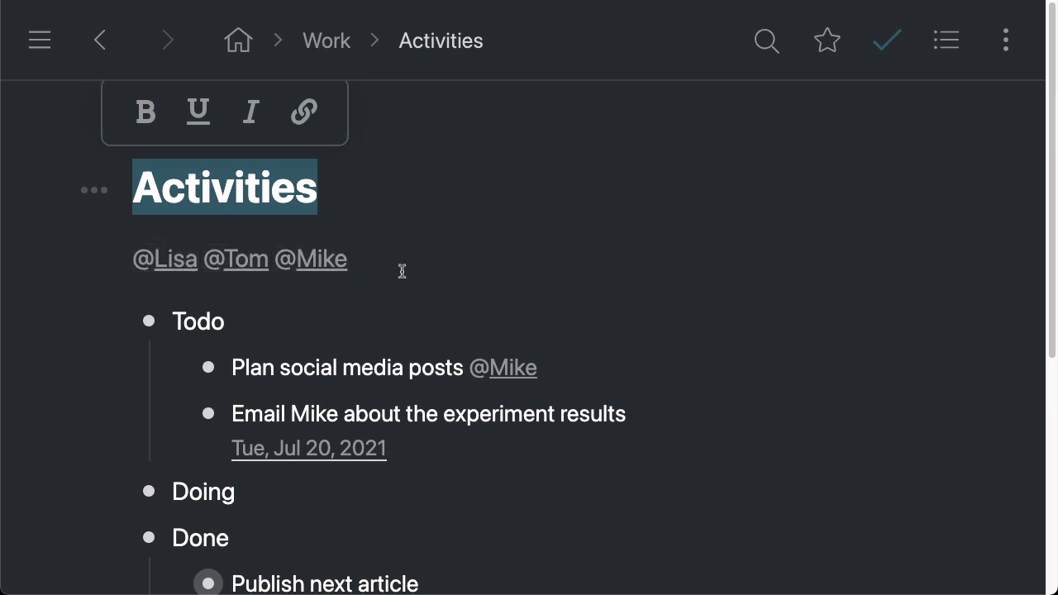
{"action": "left_click", "coordinate": [507, 267]}
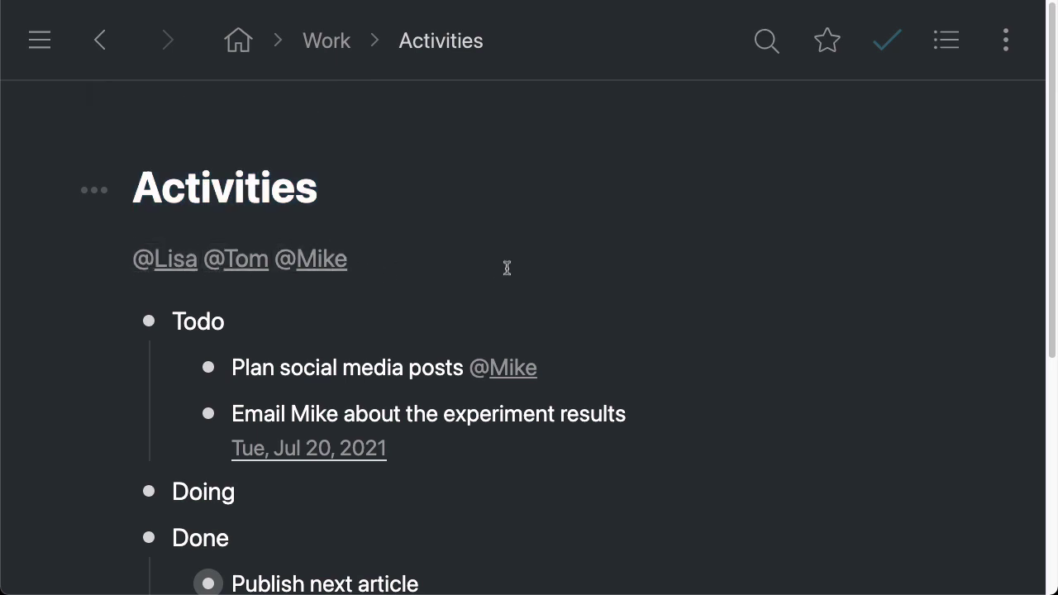
{"action": "scroll", "coordinate": [579, 295], "scroll_direction": "down", "scroll_amount": 1}
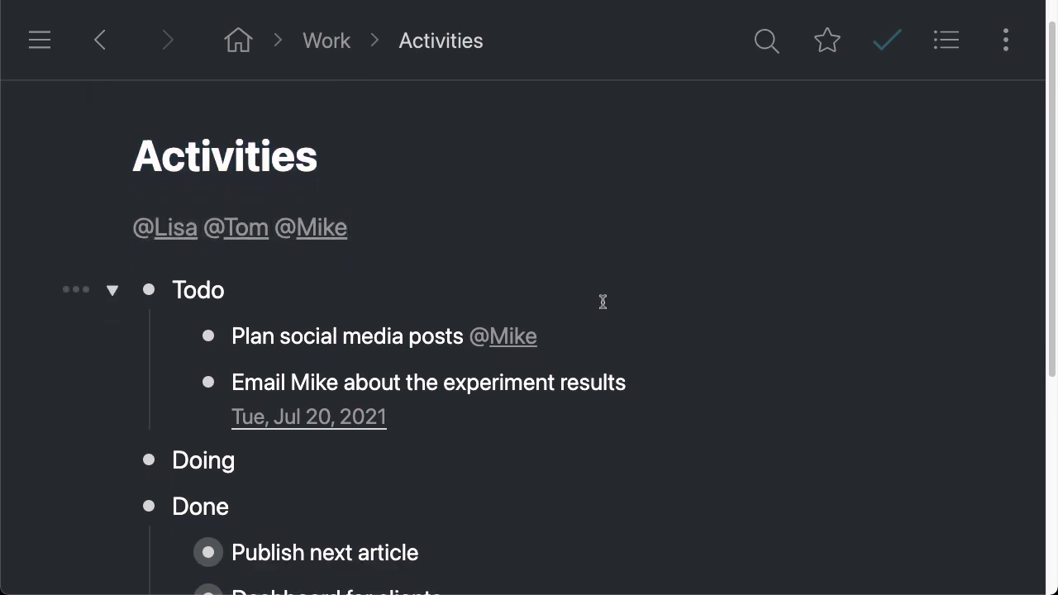
{"action": "scroll", "coordinate": [627, 276], "scroll_direction": "down", "scroll_amount": 1}
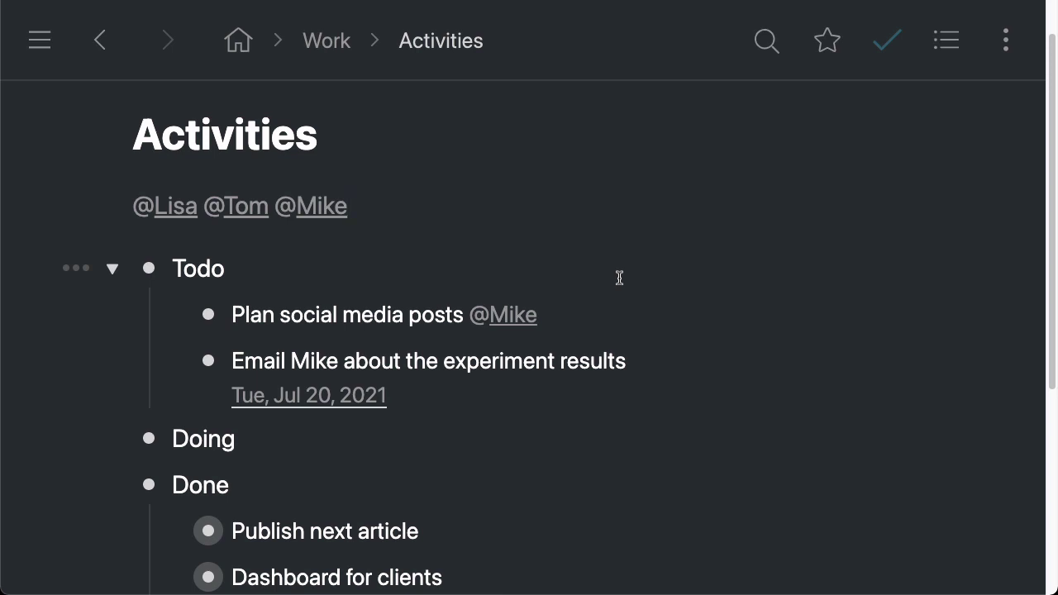
{"action": "scroll", "coordinate": [619, 278], "scroll_direction": "down", "scroll_amount": 1}
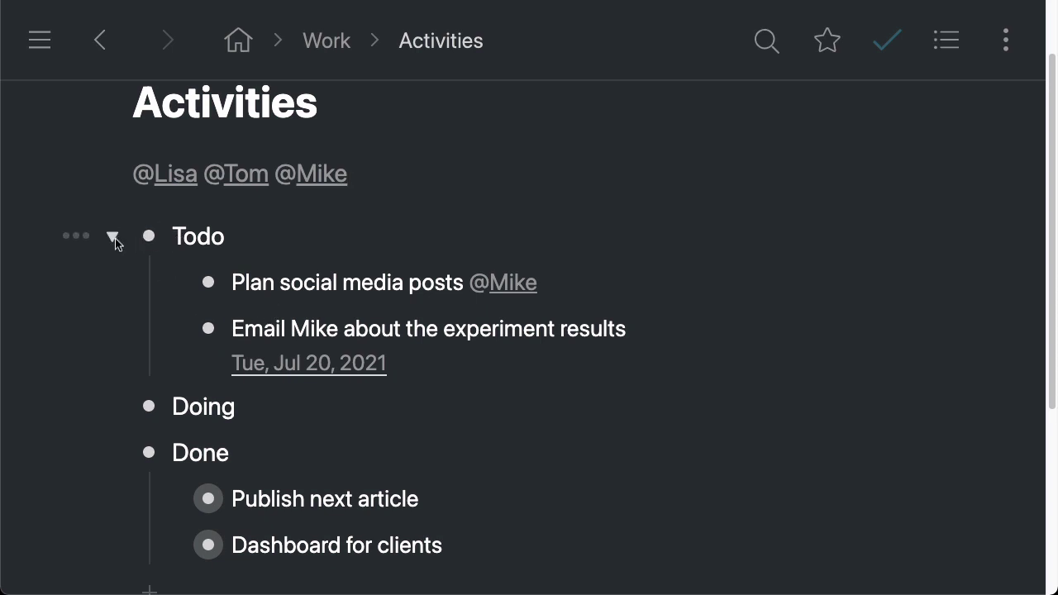
Fold away Todo's tasks while keeping Done's items unfolded
{"action": "left_click", "coordinate": [113, 238]}
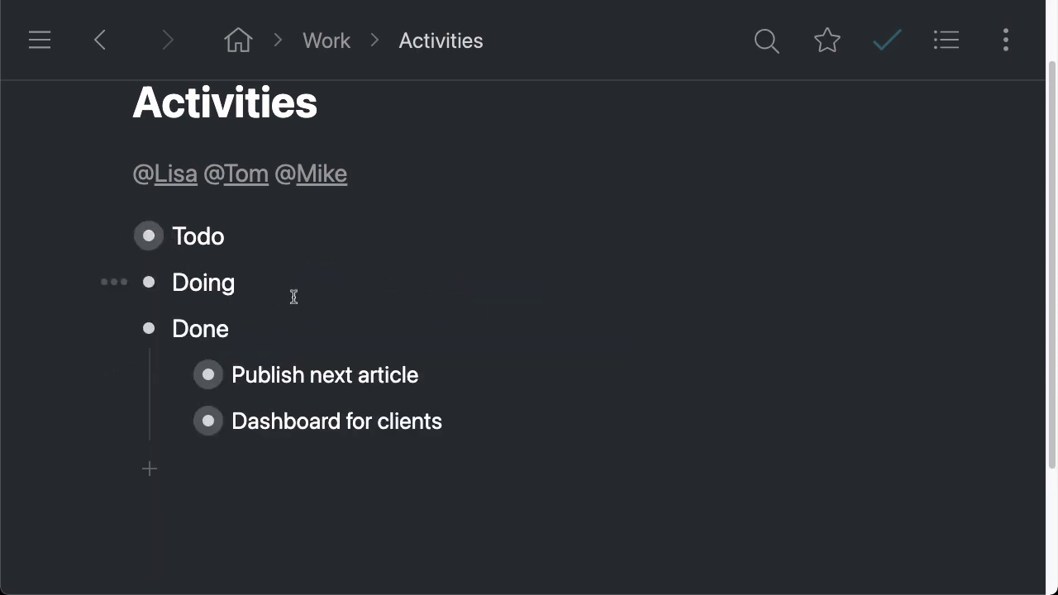
{"action": "left_click", "coordinate": [113, 329]}
{"action": "left_click", "coordinate": [112, 329]}
Mark the Done tasks Publish next article and Dashboard for clients as completed
{"action": "key", "text": "ctrl+Return"}
{"action": "key", "text": "ctrl+Return"}
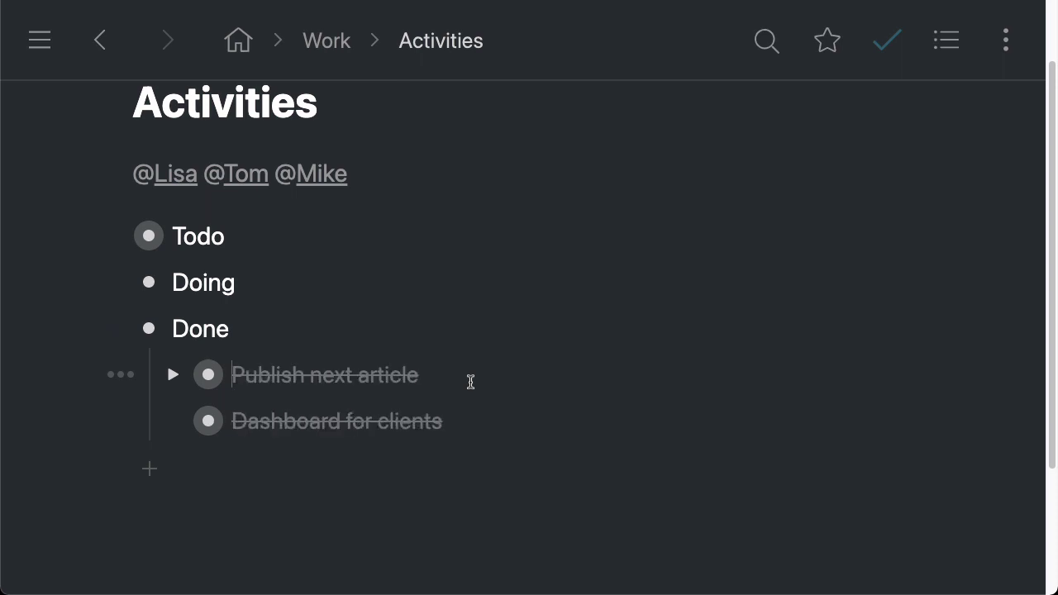
{"action": "left_click", "coordinate": [116, 376]}
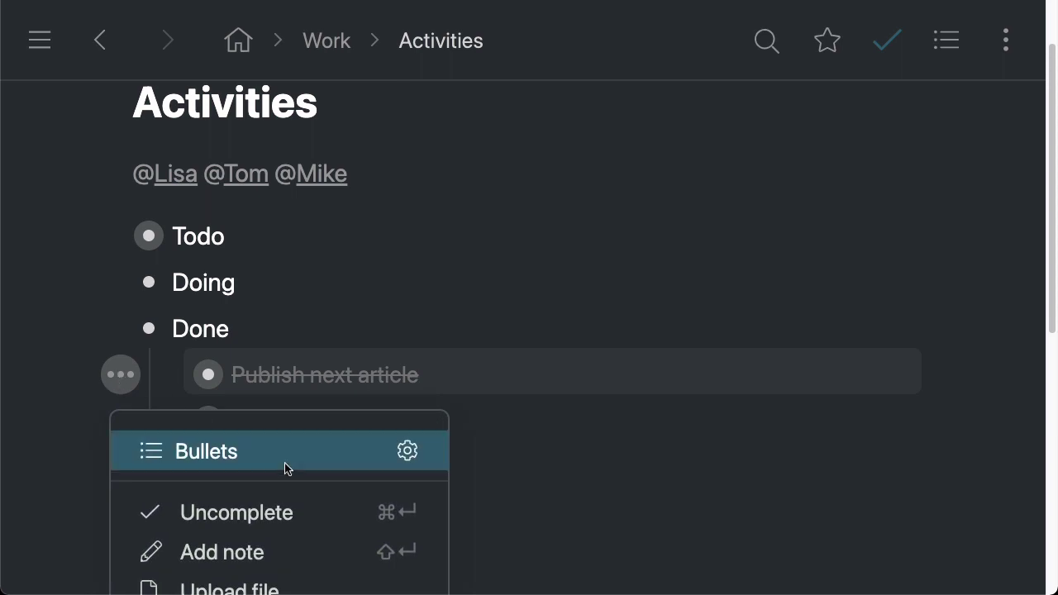
{"action": "left_click", "coordinate": [494, 375]}
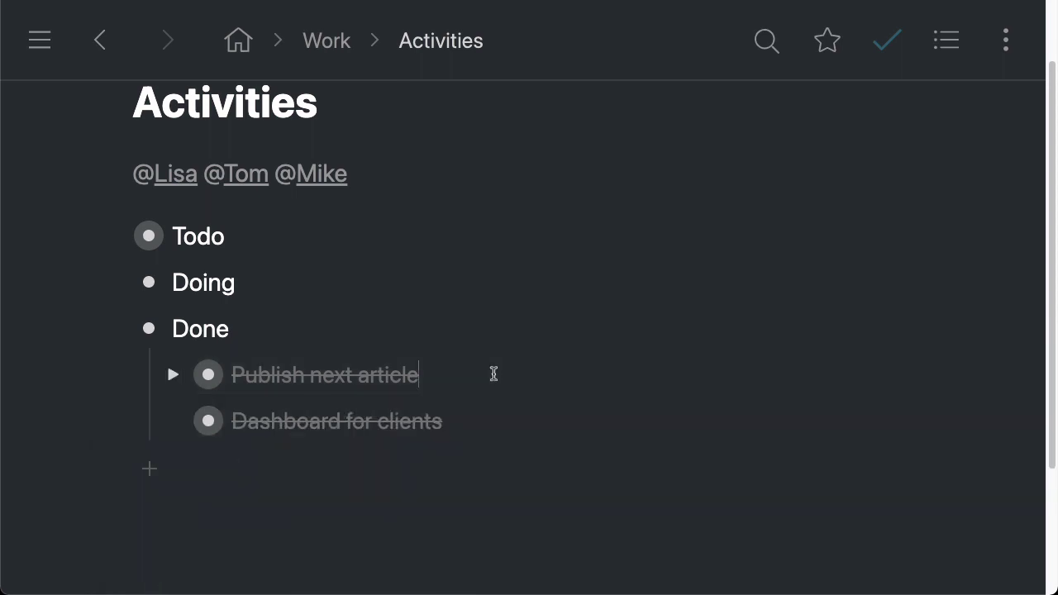
{"action": "key", "text": "ctrl+Return"}
{"action": "key", "text": "ctrl+Return"}
{"action": "scroll", "coordinate": [451, 335], "scroll_direction": "up", "scroll_amount": 2}
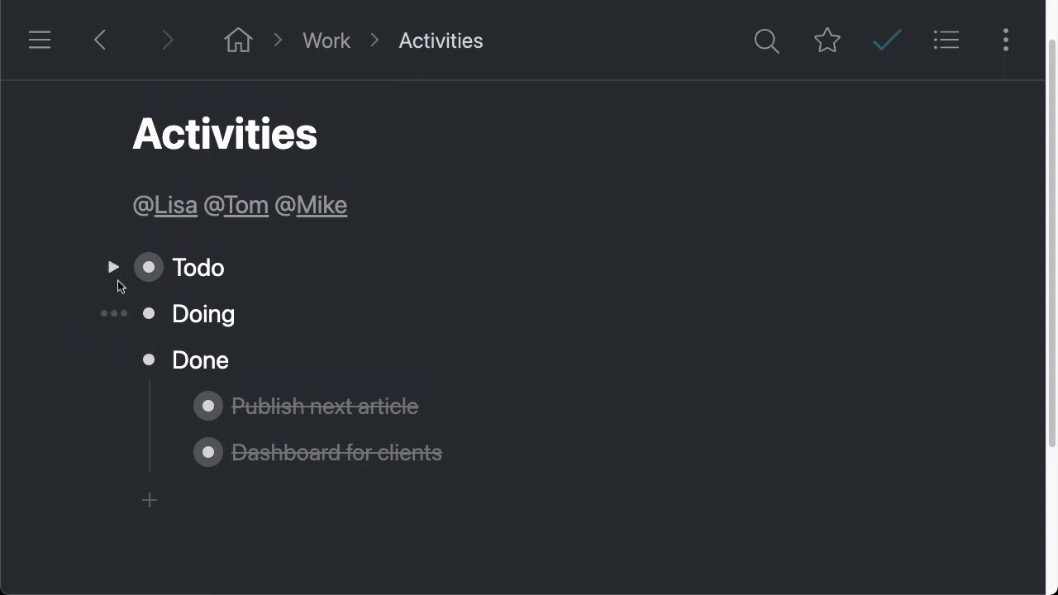
Unfold Todo to show its two tasks, including the Jul 20, 2021 experiment-results email
{"action": "left_click", "coordinate": [112, 268]}
{"action": "scroll", "coordinate": [736, 248], "scroll_direction": "down", "scroll_amount": 1}
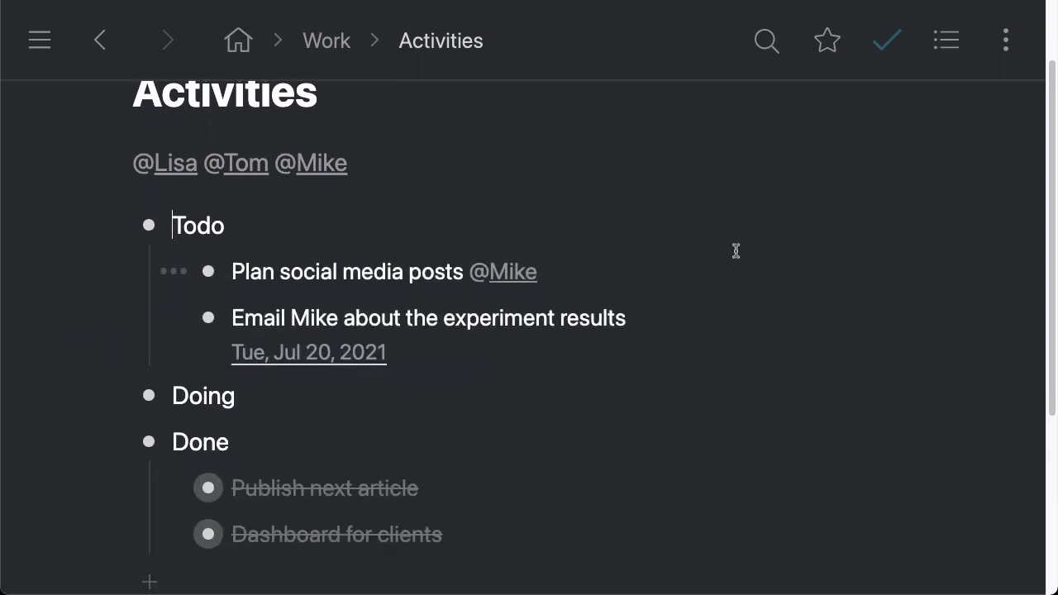
{"action": "scroll", "coordinate": [736, 250], "scroll_direction": "up", "scroll_amount": 1}
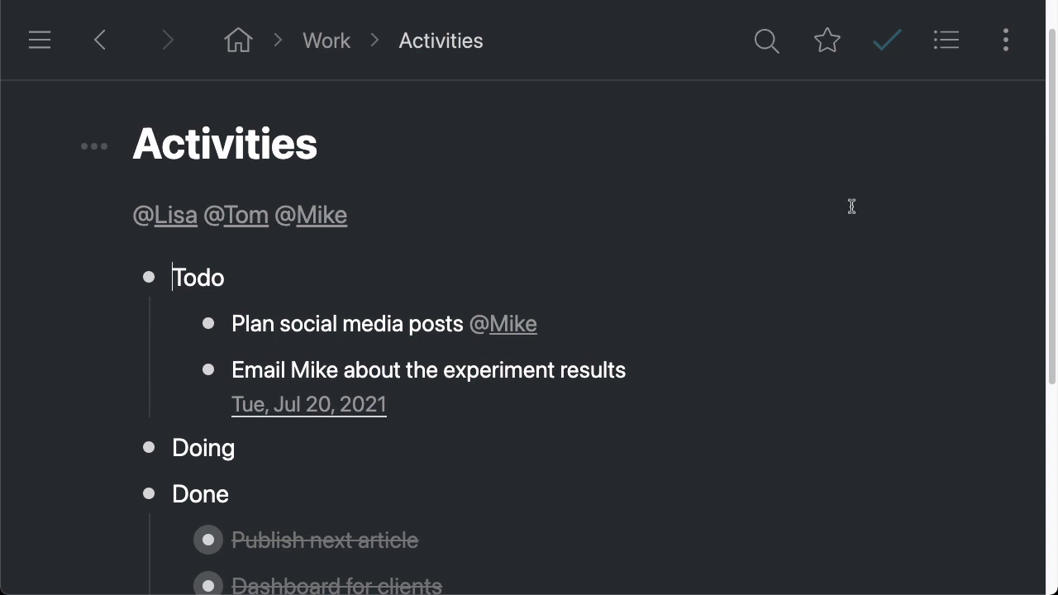
Switch the Activities page layout to Board, with Todo, Doing and Done columns
{"action": "left_click", "coordinate": [948, 42]}
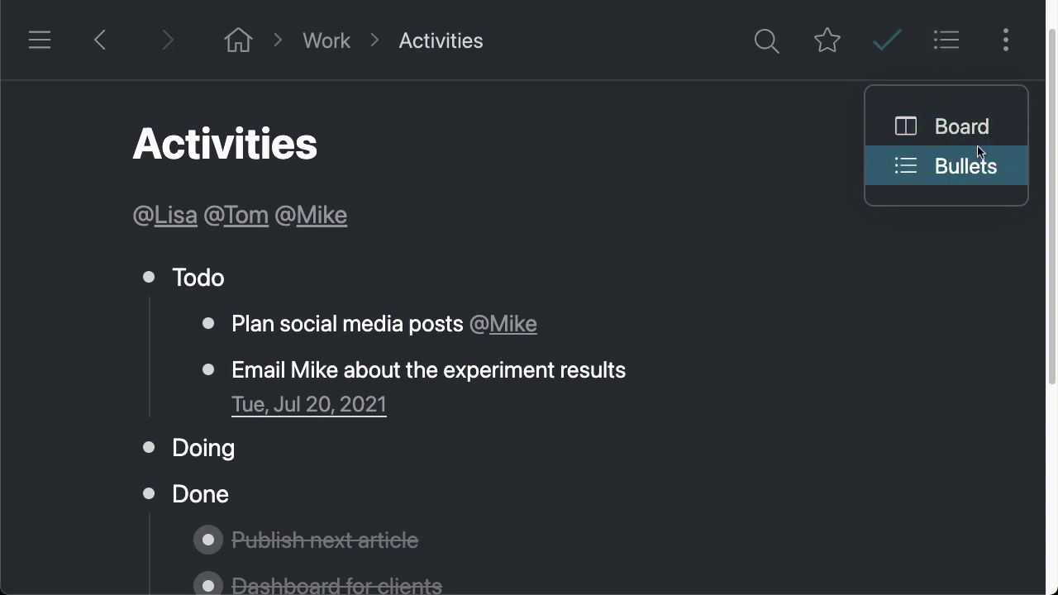
{"action": "left_click", "coordinate": [1001, 124]}
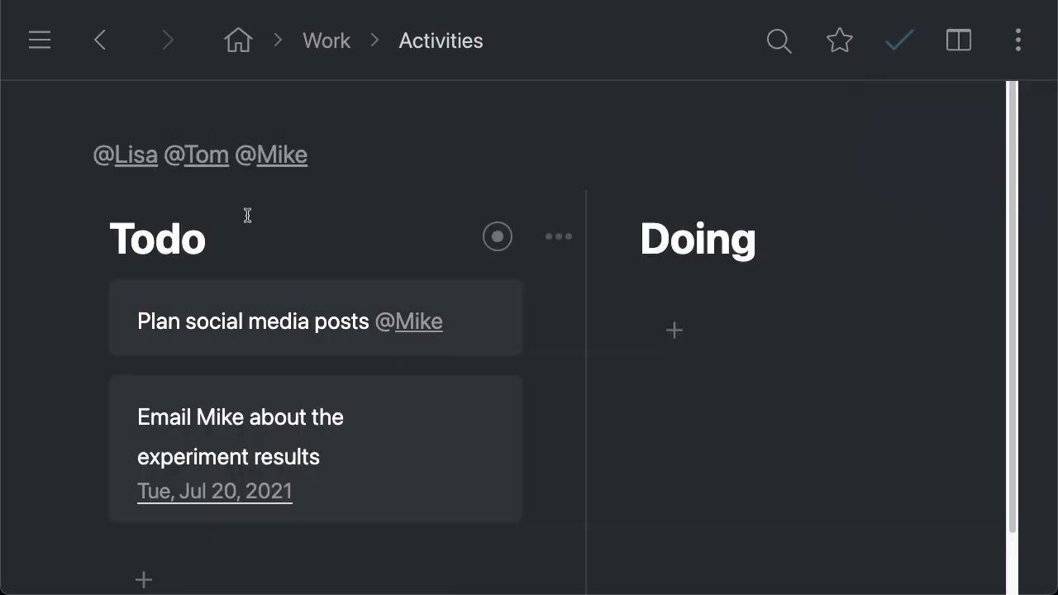
{"action": "scroll", "coordinate": [217, 246], "scroll_direction": "right", "scroll_amount": 10}
{"action": "scroll", "coordinate": [502, 243], "scroll_direction": "left", "scroll_amount": 10}
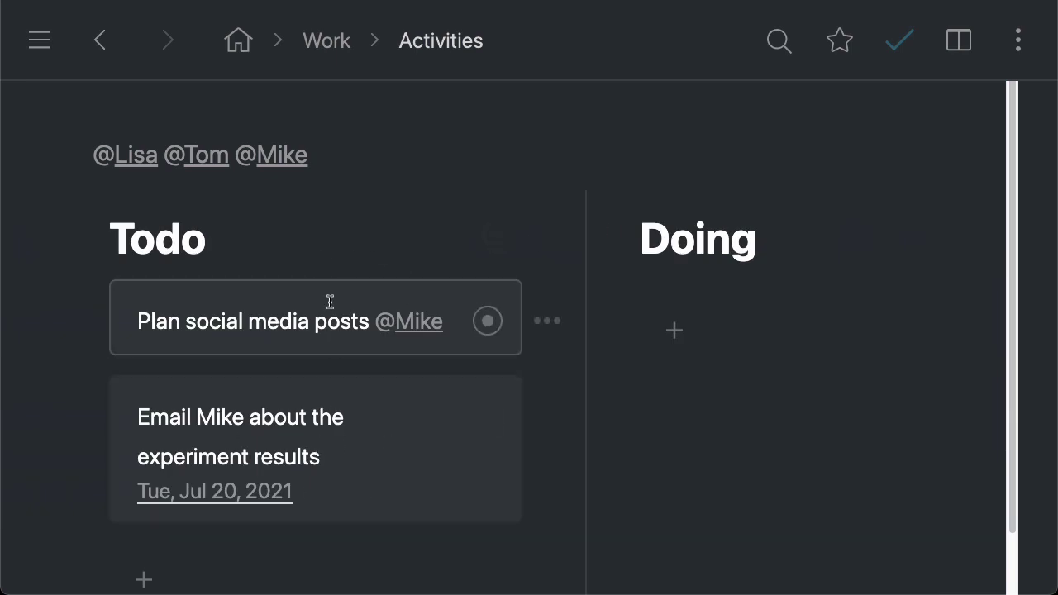
{"action": "scroll", "coordinate": [331, 301], "scroll_direction": "right", "scroll_amount": 10}
{"action": "scroll", "coordinate": [650, 314], "scroll_direction": "left", "scroll_amount": 10}
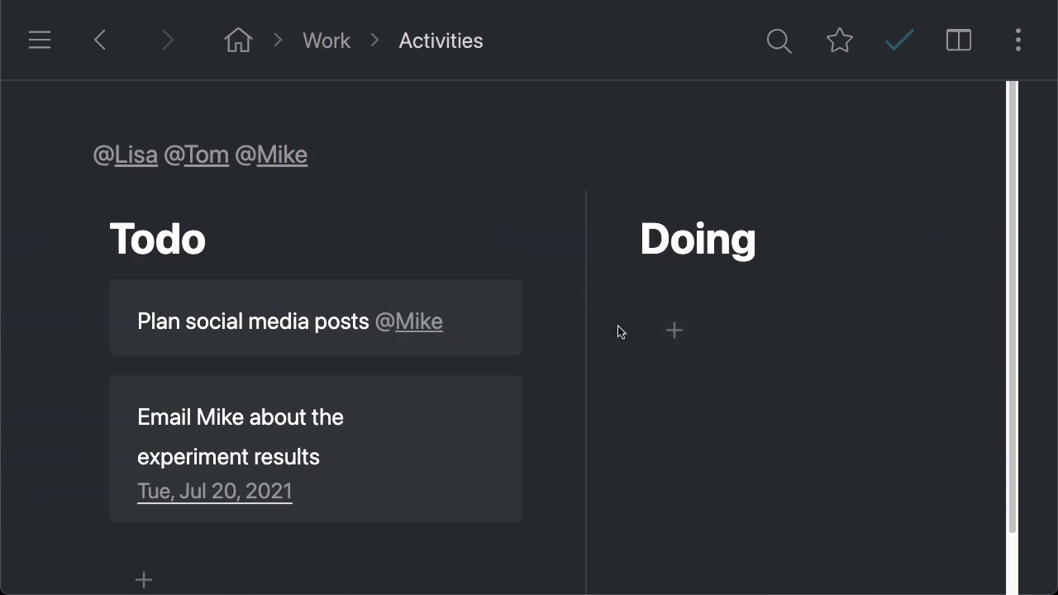
{"action": "left_click", "coordinate": [128, 165]}
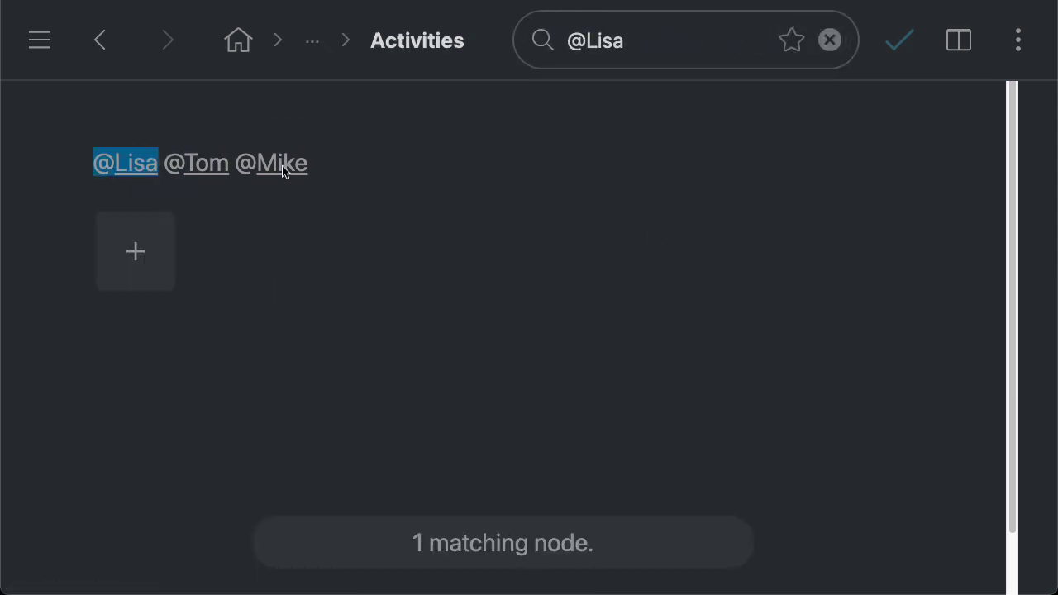
{"action": "left_click", "coordinate": [116, 166]}
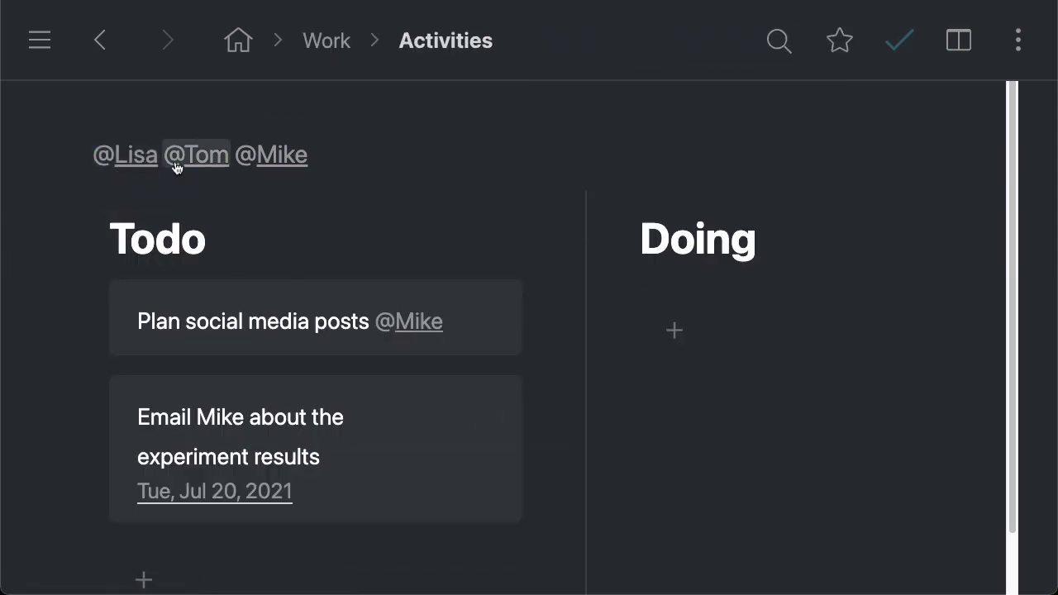
{"action": "left_click", "coordinate": [180, 164]}
{"action": "left_click", "coordinate": [186, 163]}
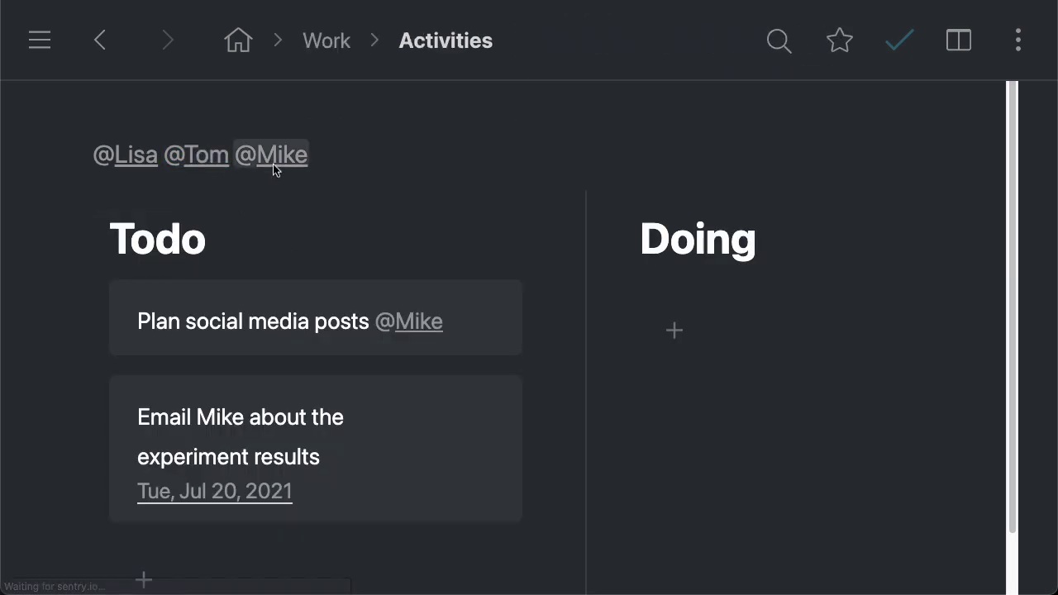
{"action": "left_click", "coordinate": [272, 163]}
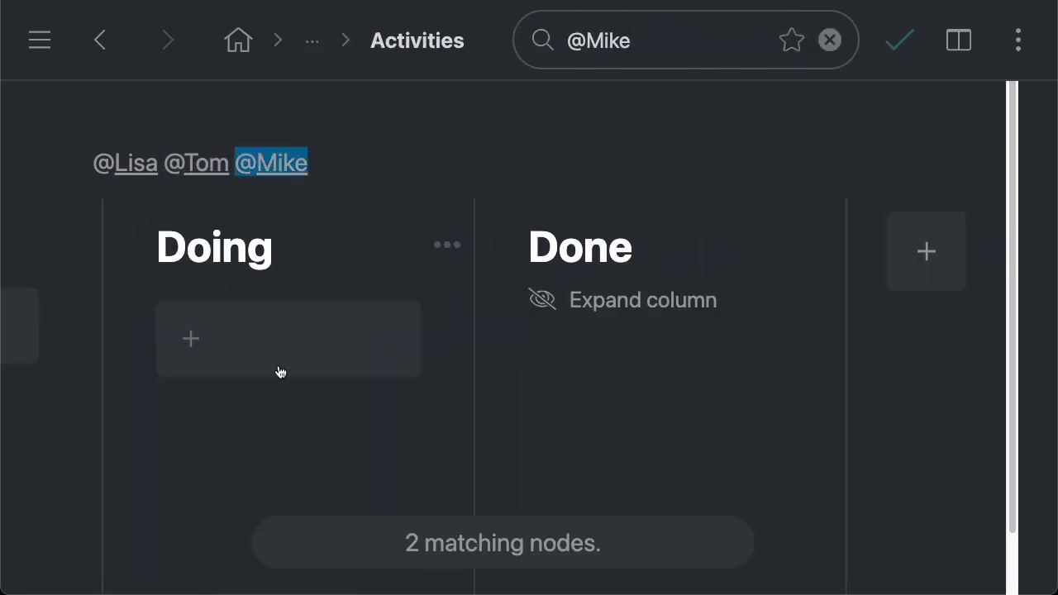
{"action": "left_click", "coordinate": [273, 166]}
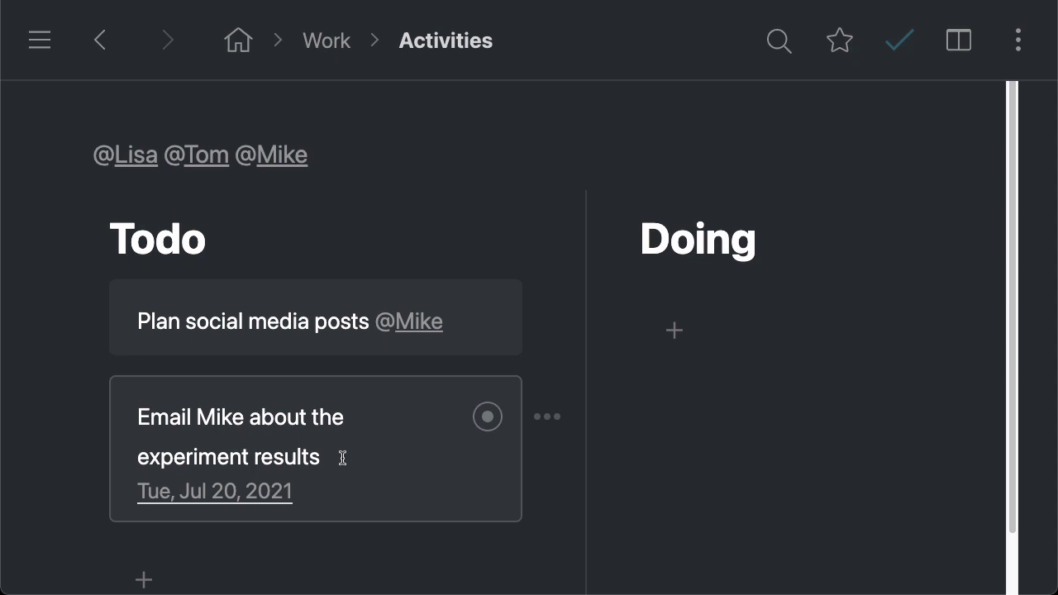
{"action": "left_click", "coordinate": [322, 488]}
{"action": "key", "text": "super+a"}
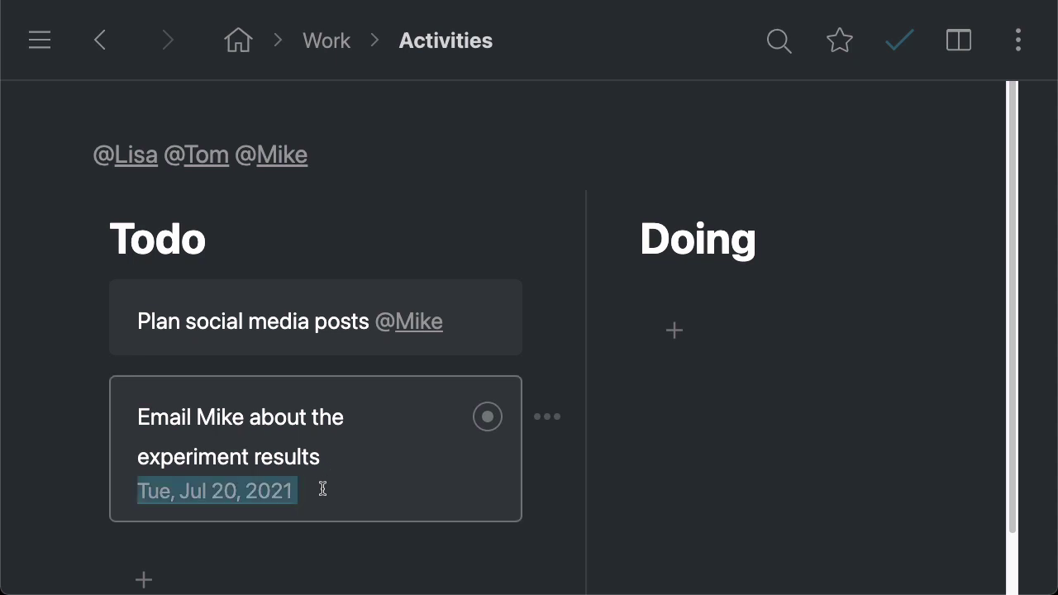
{"action": "type", "text": "today"}
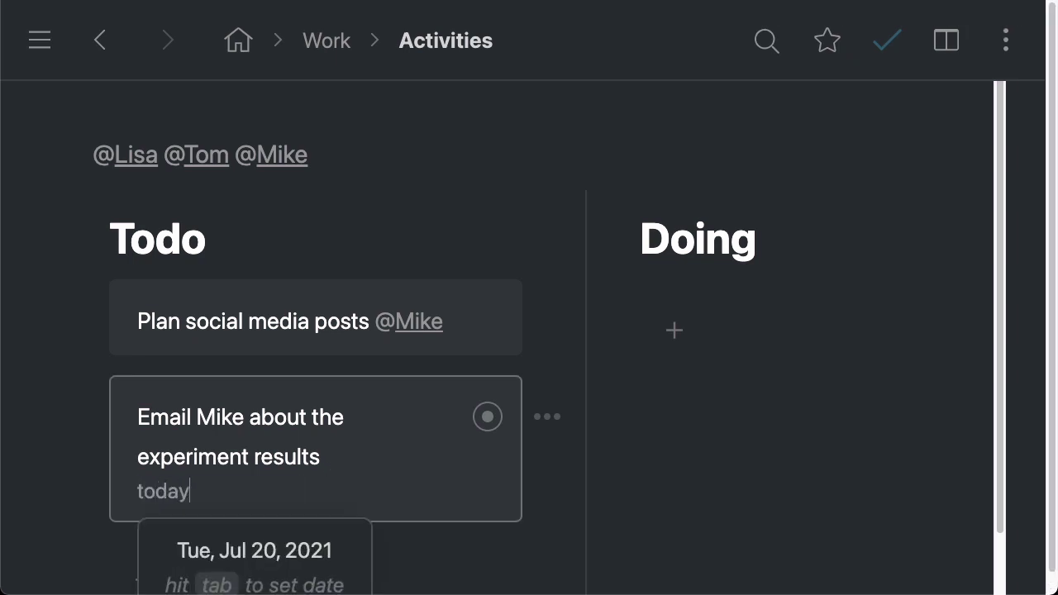
{"action": "key", "text": "Tab"}
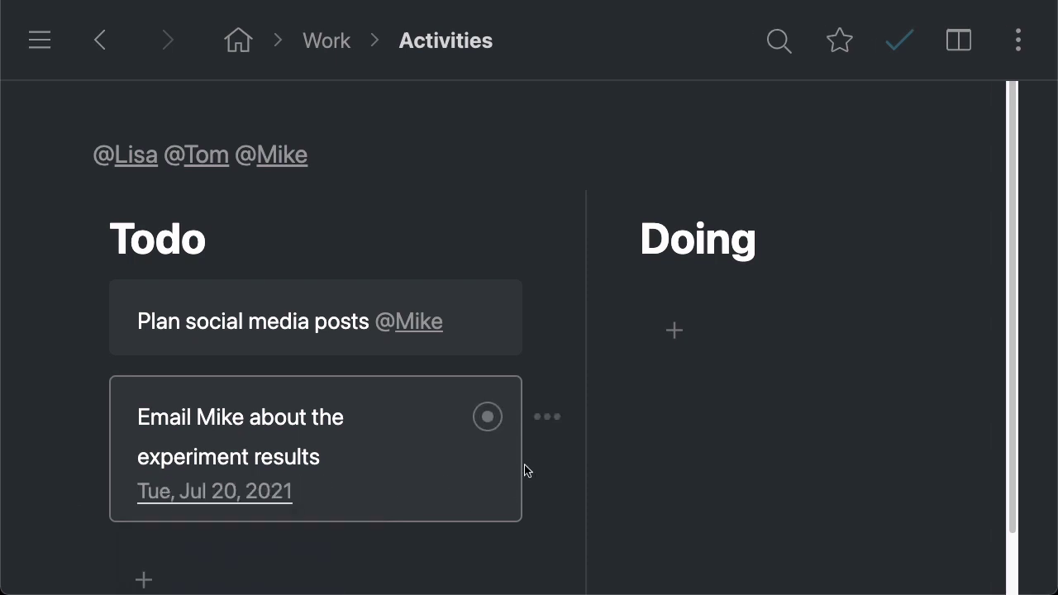
{"action": "scroll", "coordinate": [366, 300], "scroll_direction": "right", "scroll_amount": 10}
{"action": "scroll", "coordinate": [595, 369], "scroll_direction": "left", "scroll_amount": 10}
Search the Activities board for 'today', leaving only the Jul 20, 2021 card
{"action": "left_click", "coordinate": [779, 41]}
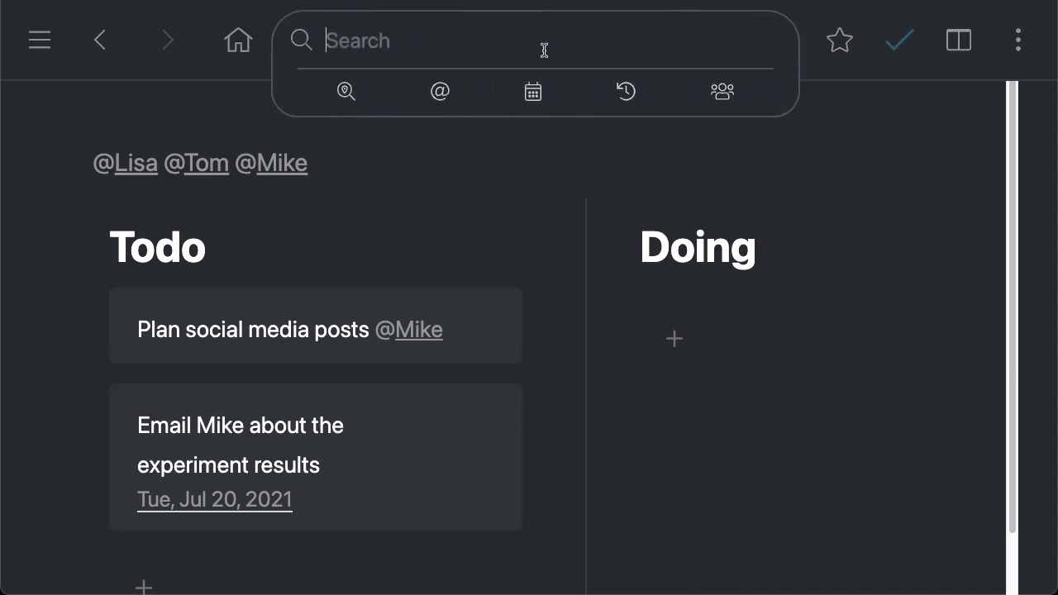
{"action": "type", "text": "today"}
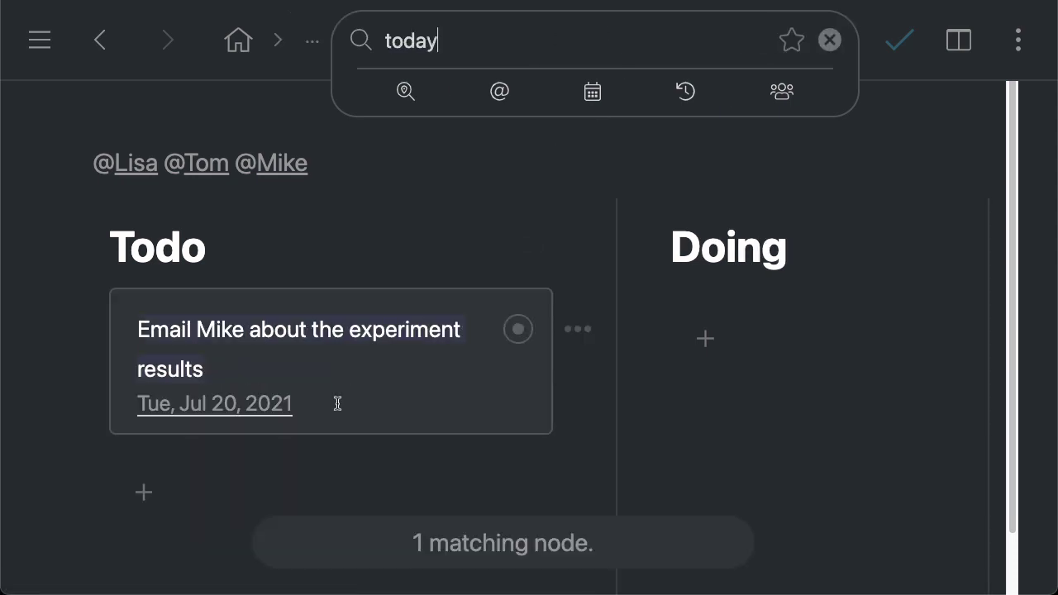
{"action": "scroll", "coordinate": [716, 373], "scroll_direction": "right", "scroll_amount": 5}
{"action": "scroll", "coordinate": [494, 347], "scroll_direction": "left", "scroll_amount": 5}
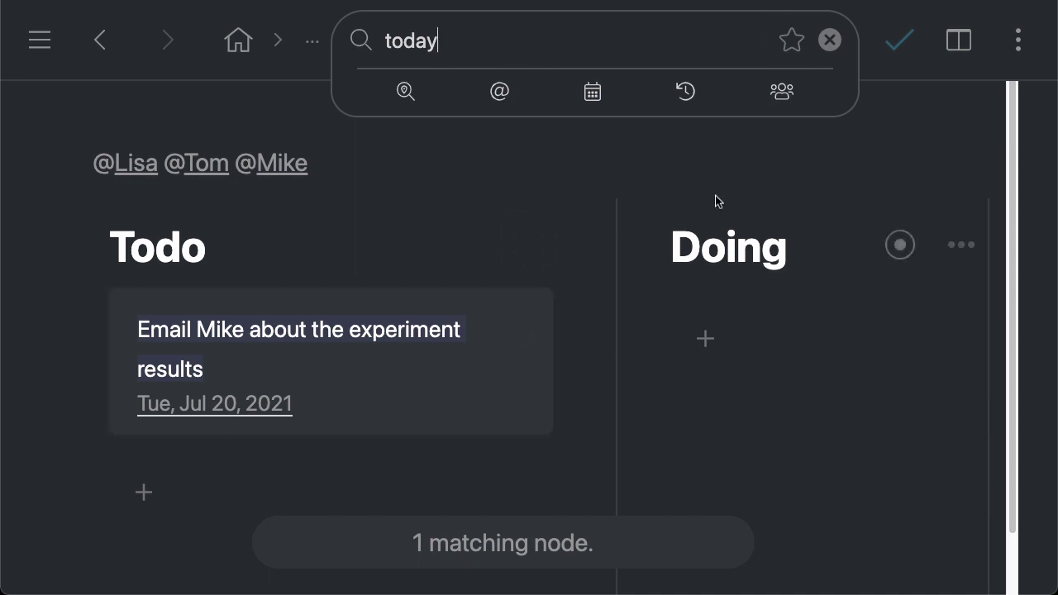
Star the 'today' search and dock the sidebar showing starred items
{"action": "left_click", "coordinate": [790, 48]}
{"action": "left_click", "coordinate": [41, 42]}
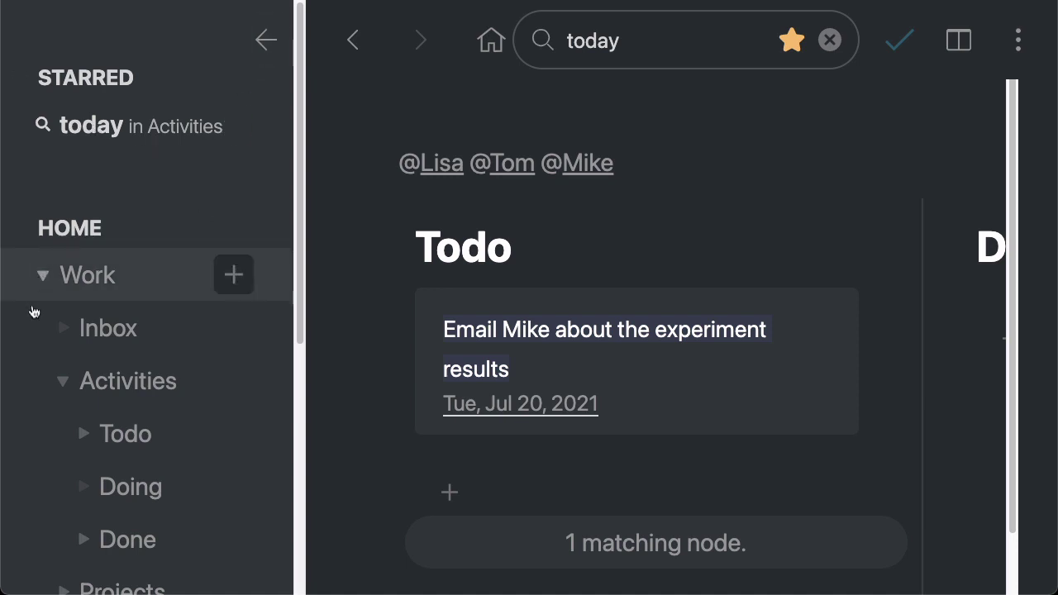
{"action": "left_click", "coordinate": [43, 277]}
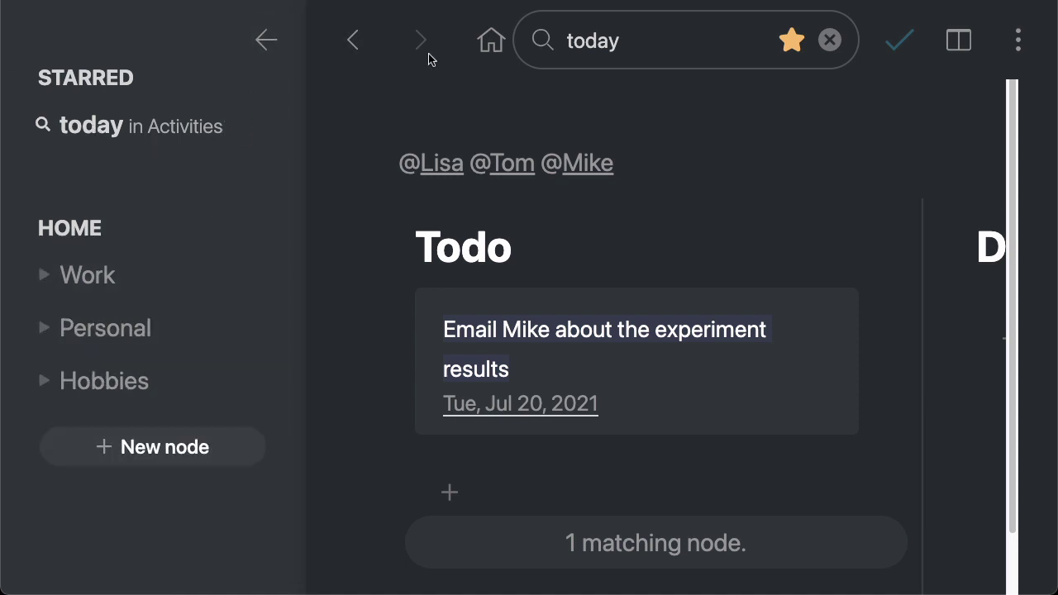
{"action": "left_click", "coordinate": [489, 41]}
{"action": "left_click", "coordinate": [265, 41]}
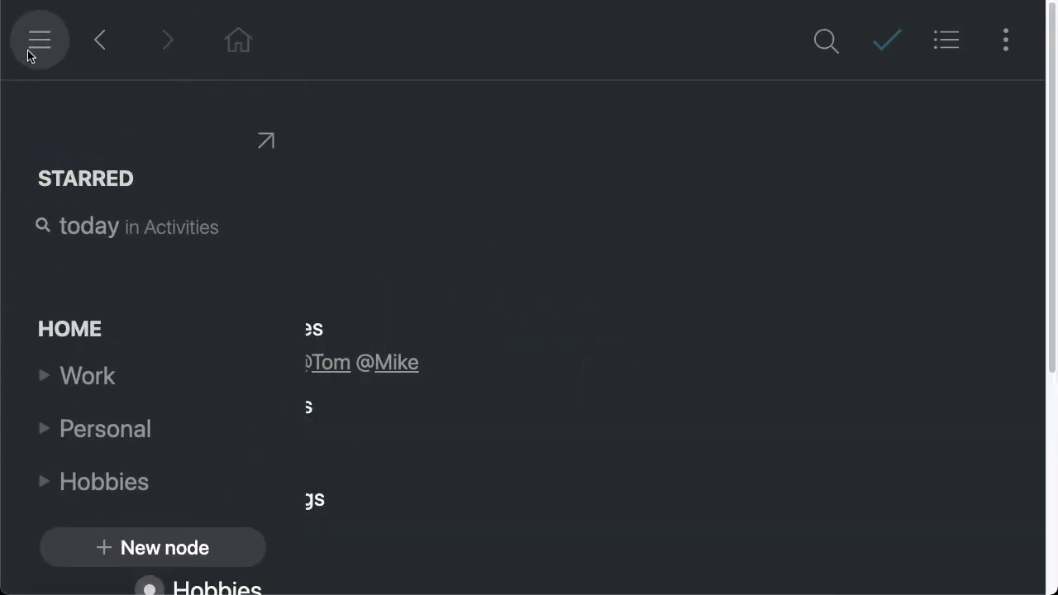
{"action": "left_click", "coordinate": [33, 42]}
Reopen the starred 'today' search from the sidebar, then return to the home outline
{"action": "left_click", "coordinate": [140, 136]}
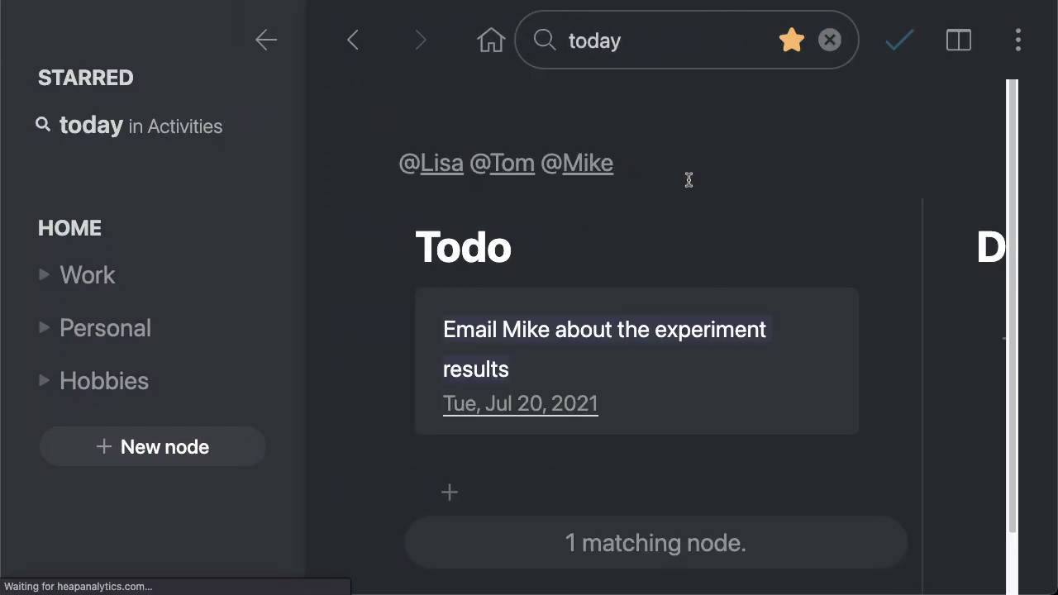
{"action": "left_click", "coordinate": [267, 41]}
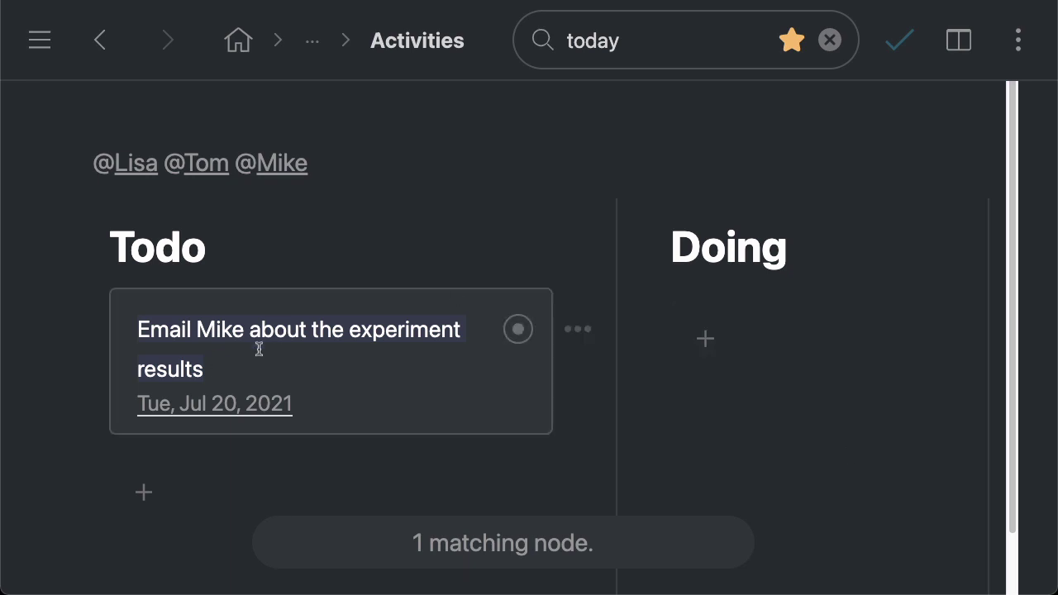
{"action": "scroll", "coordinate": [391, 350], "scroll_direction": "right", "scroll_amount": 5}
{"action": "scroll", "coordinate": [725, 357], "scroll_direction": "left", "scroll_amount": 5}
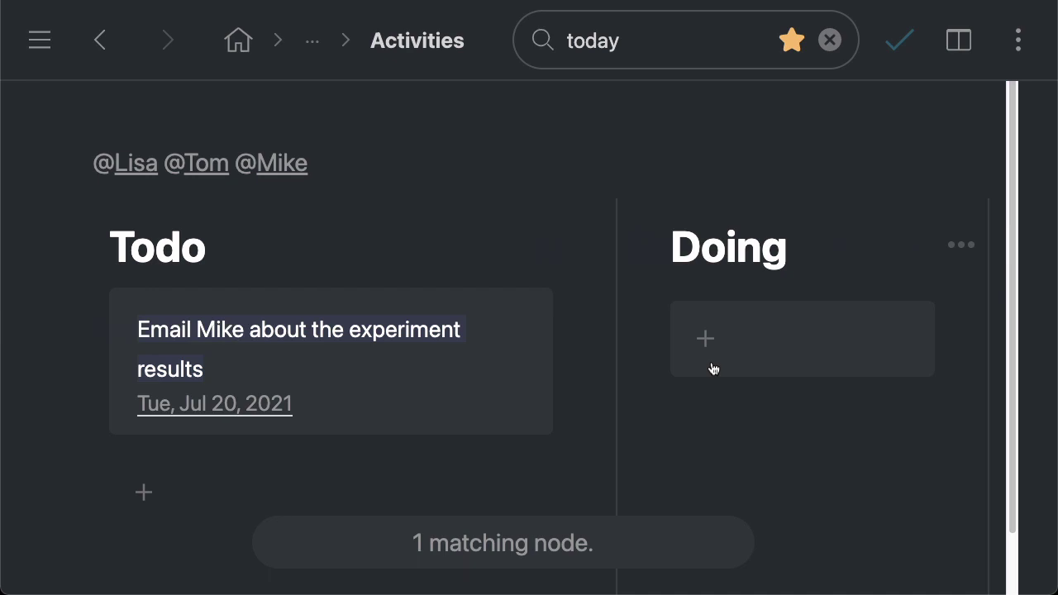
{"action": "left_click", "coordinate": [238, 40]}
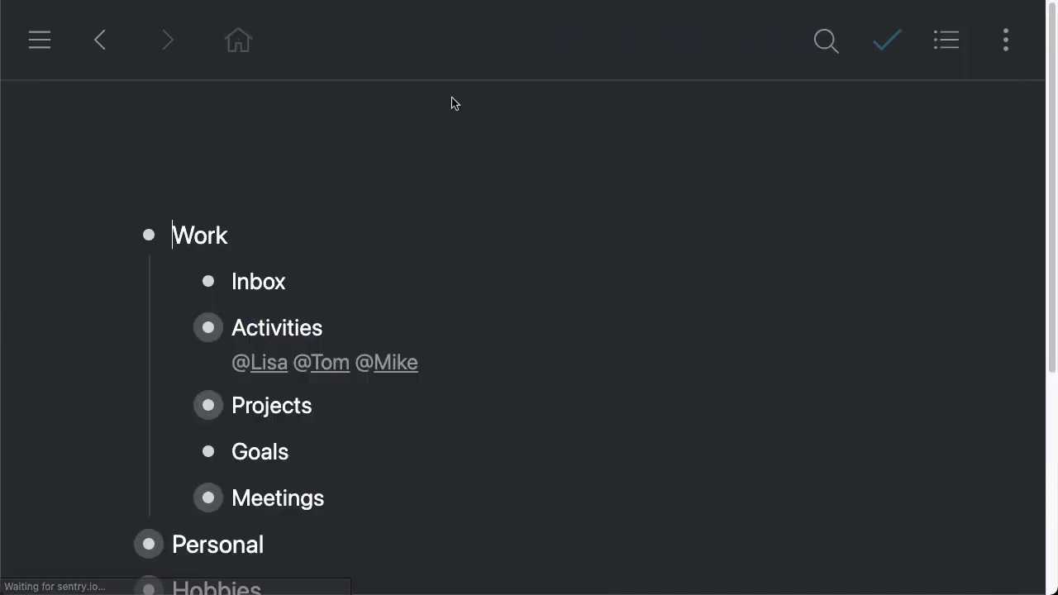
Zoom into Work › Inbox and star it alongside the saved 'today' search
{"action": "left_click", "coordinate": [206, 282]}
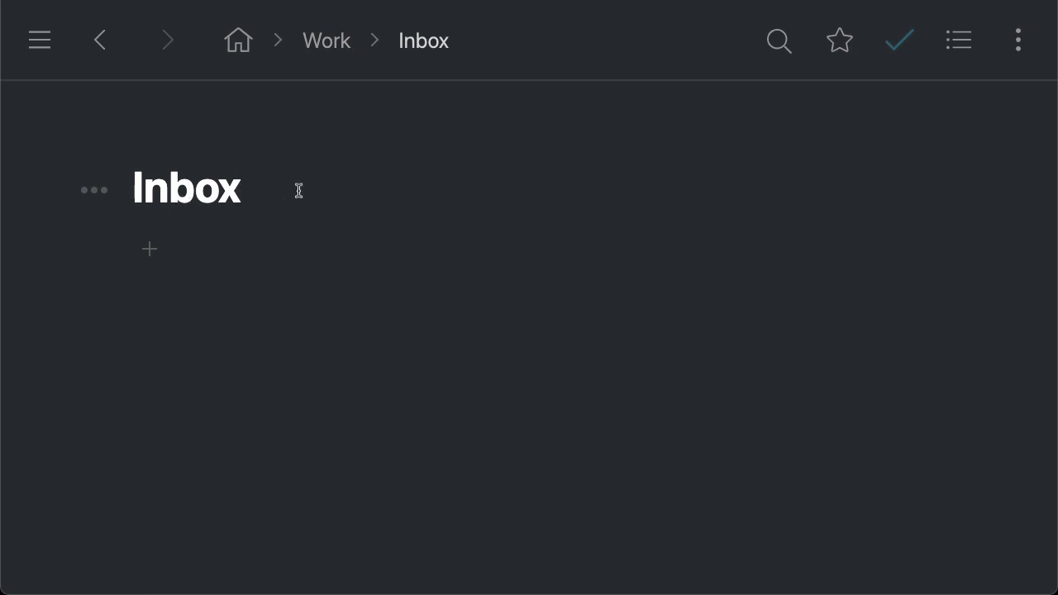
{"action": "left_click", "coordinate": [843, 43]}
{"action": "left_click", "coordinate": [37, 55]}
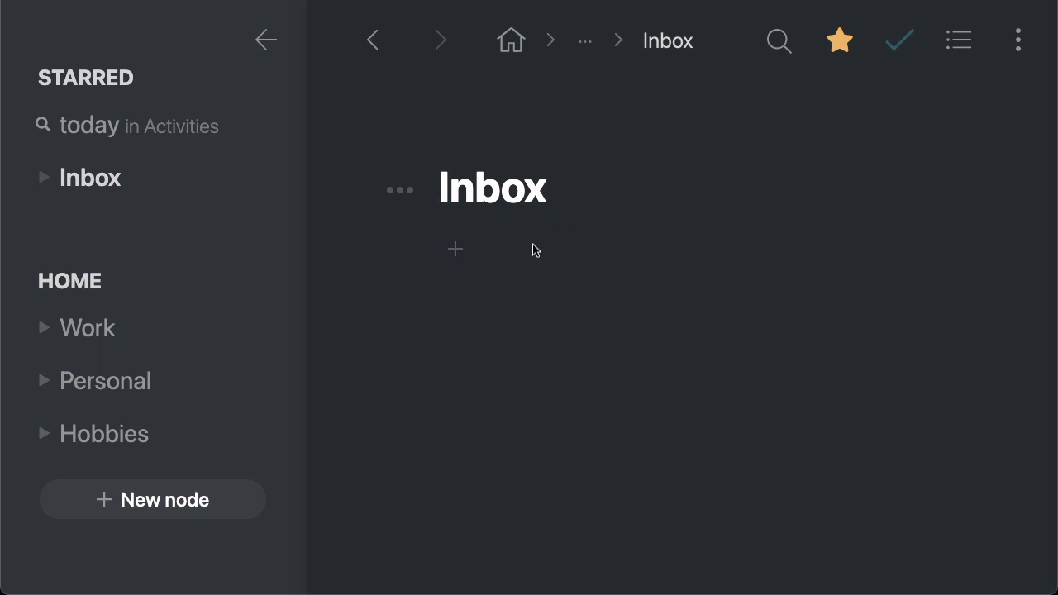
{"action": "left_click", "coordinate": [267, 40]}
{"action": "left_click", "coordinate": [592, 199]}
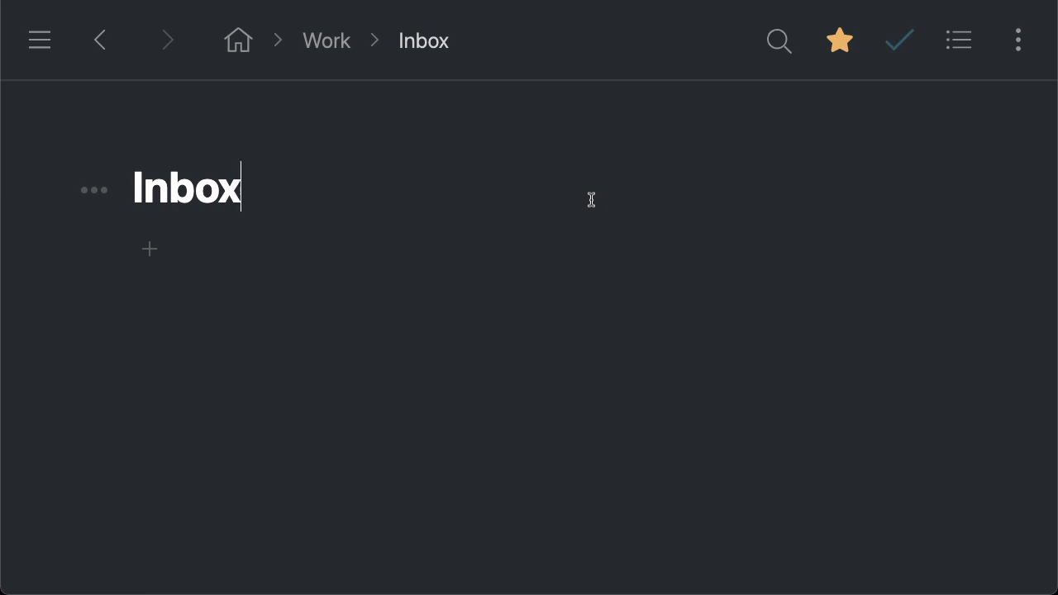
Return home and expand Projects and Big marketing project to list its tasks
{"action": "left_click", "coordinate": [238, 40]}
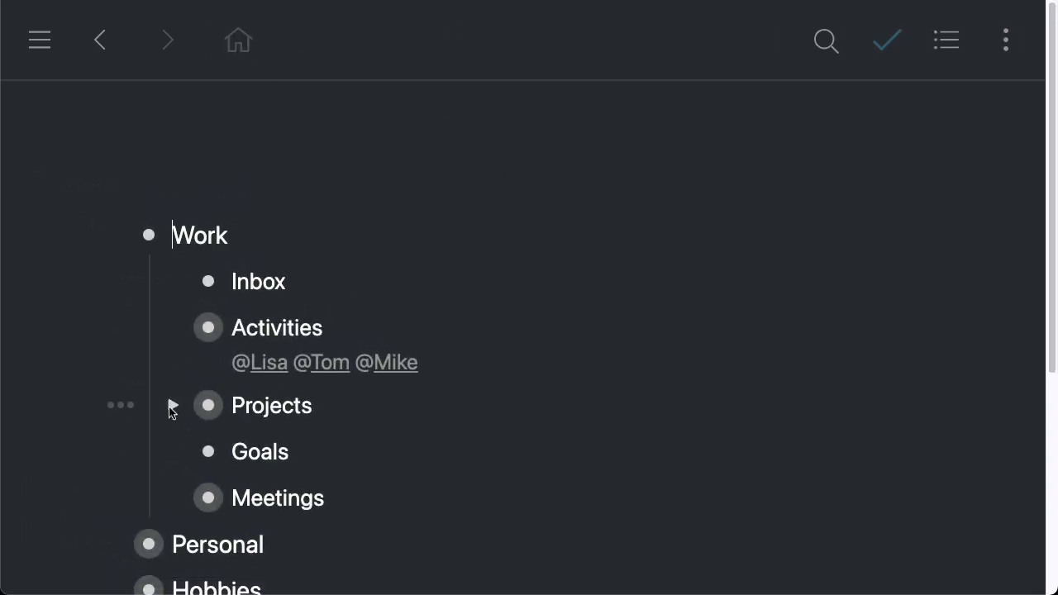
{"action": "left_click", "coordinate": [170, 405]}
{"action": "scroll", "coordinate": [496, 347], "scroll_direction": "down", "scroll_amount": 2}
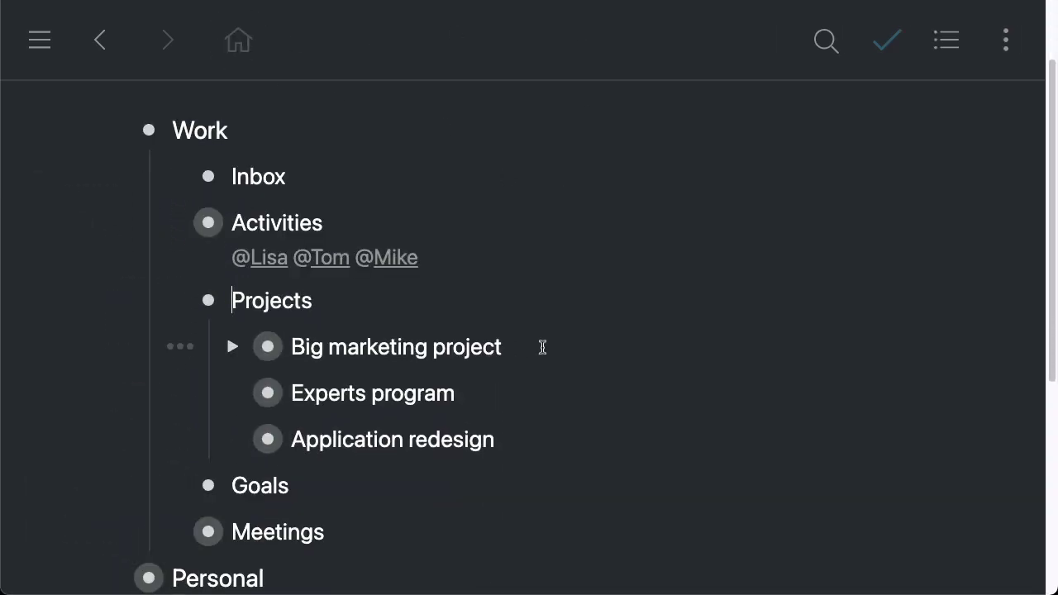
{"action": "triple_click", "coordinate": [310, 346]}
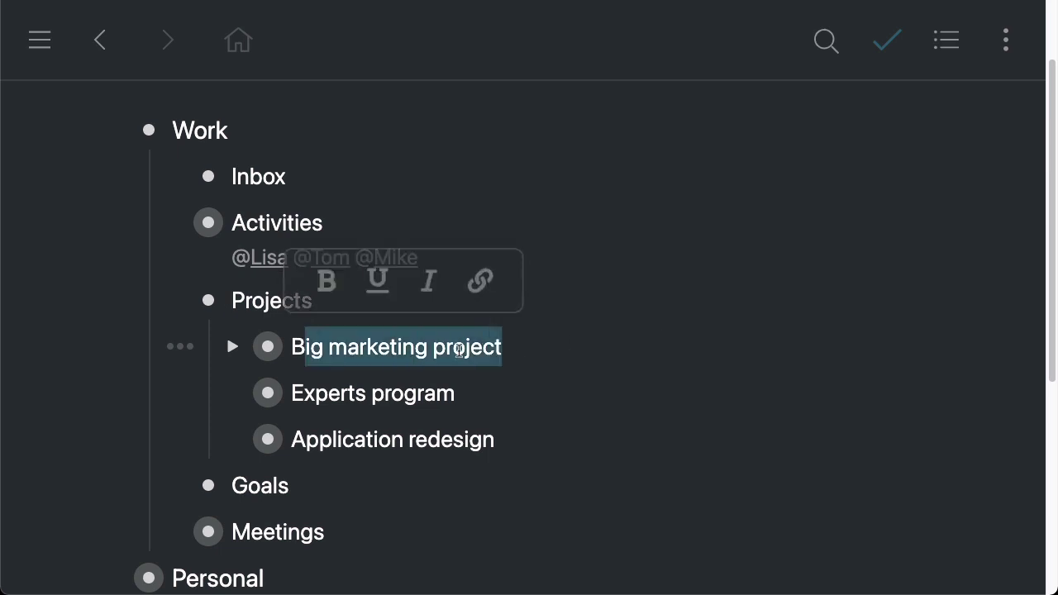
{"action": "key", "text": "Right"}
{"action": "left_click", "coordinate": [232, 346]}
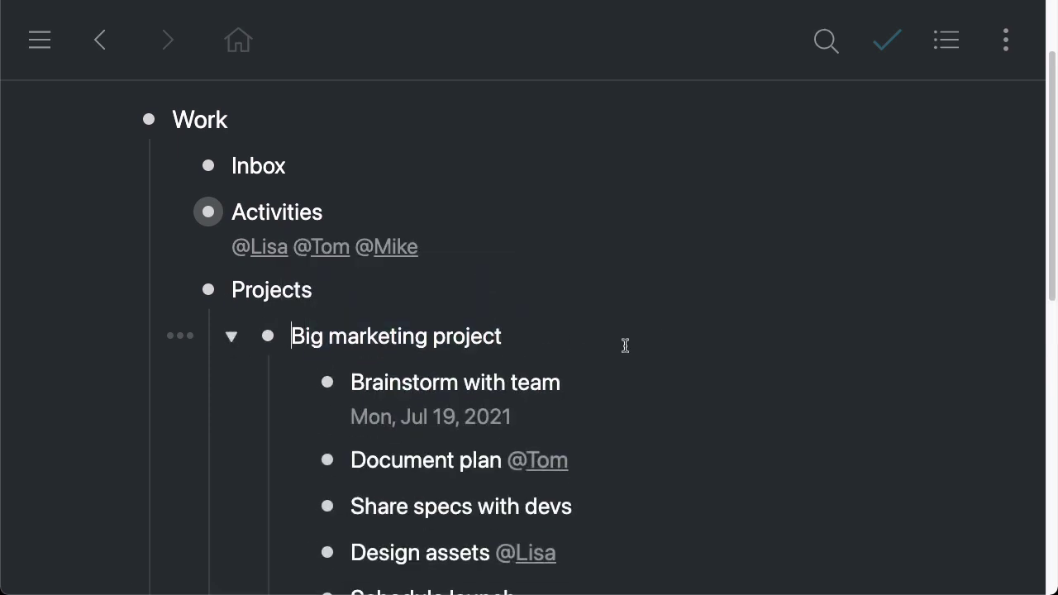
{"action": "scroll", "coordinate": [636, 340], "scroll_direction": "down", "scroll_amount": 4}
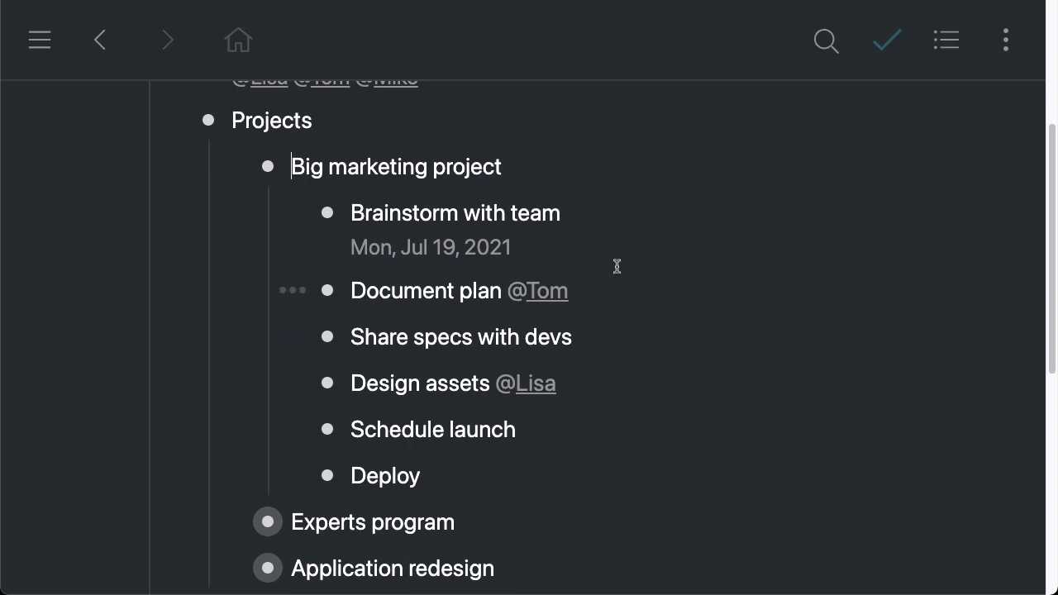
Expand Activities to reveal its board items beneath it
{"action": "key", "text": "Up"}
{"action": "key", "text": "Up"}
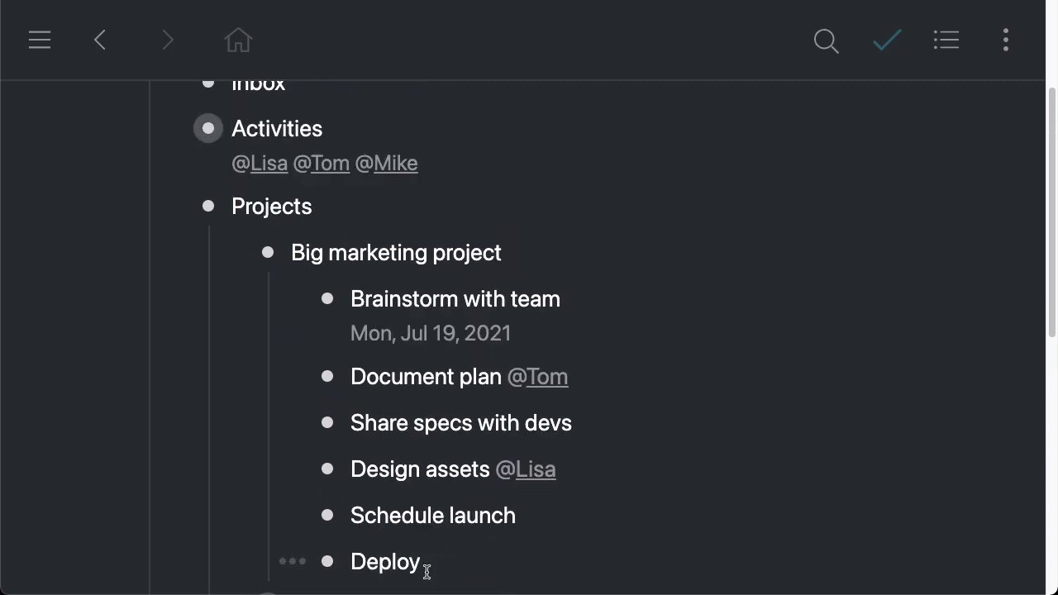
{"action": "scroll", "coordinate": [633, 310], "scroll_direction": "up", "scroll_amount": 2}
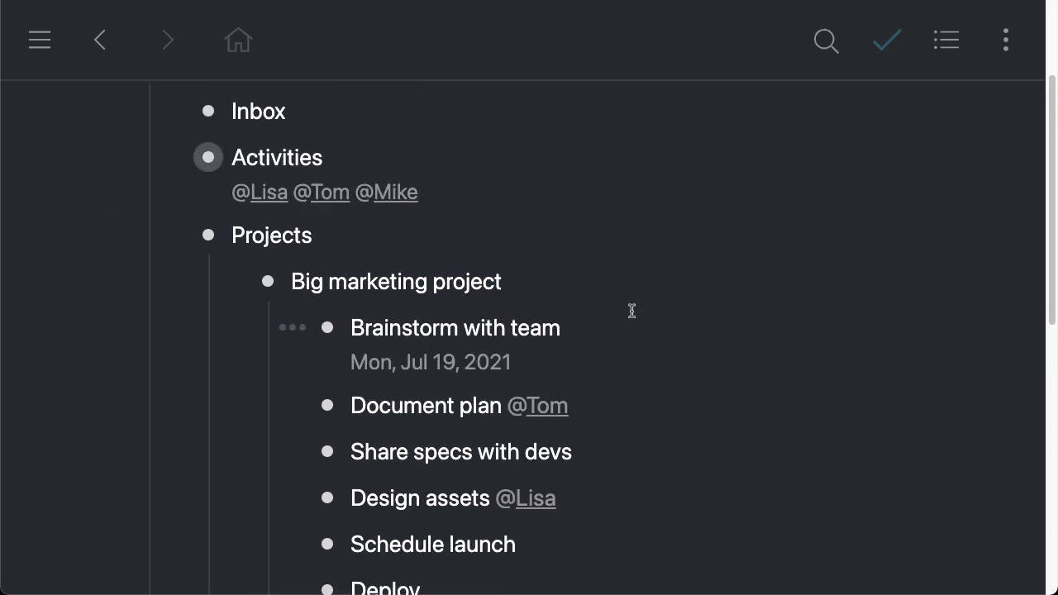
{"action": "left_click", "coordinate": [172, 180]}
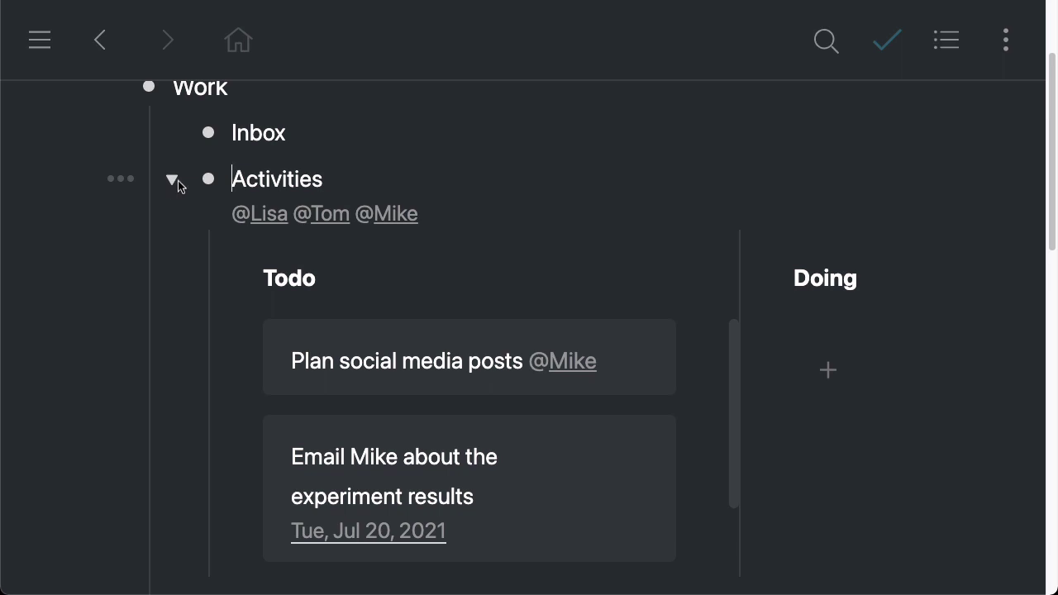
{"action": "scroll", "coordinate": [466, 269], "scroll_direction": "down", "scroll_amount": 2}
{"action": "scroll", "coordinate": [465, 269], "scroll_direction": "down", "scroll_amount": 6}
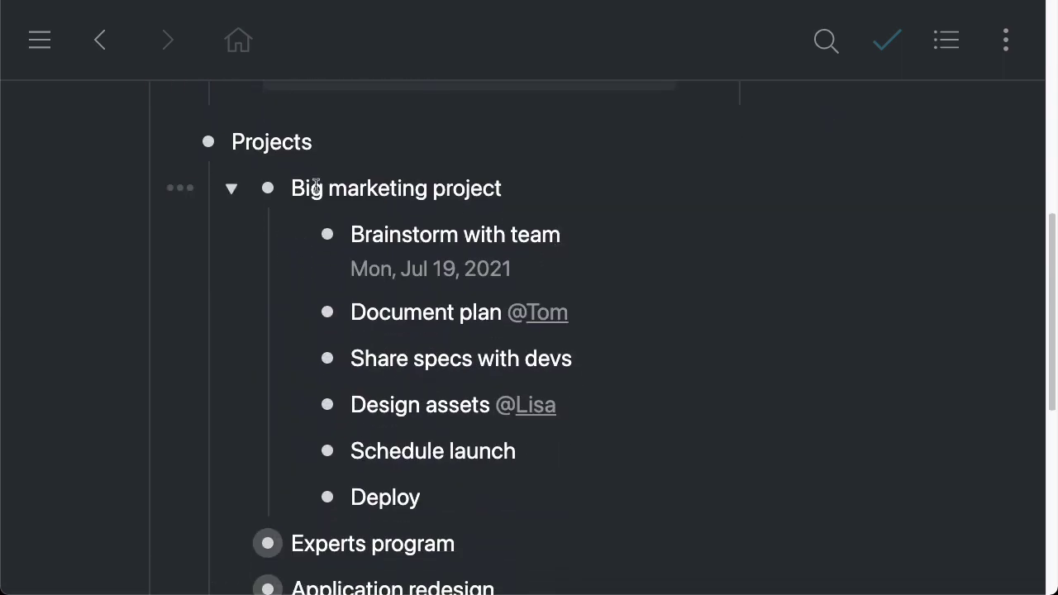
Collapse Big marketing project in the outline
{"action": "left_click", "coordinate": [231, 189]}
{"action": "left_click", "coordinate": [231, 189]}
{"action": "left_click", "coordinate": [230, 188]}
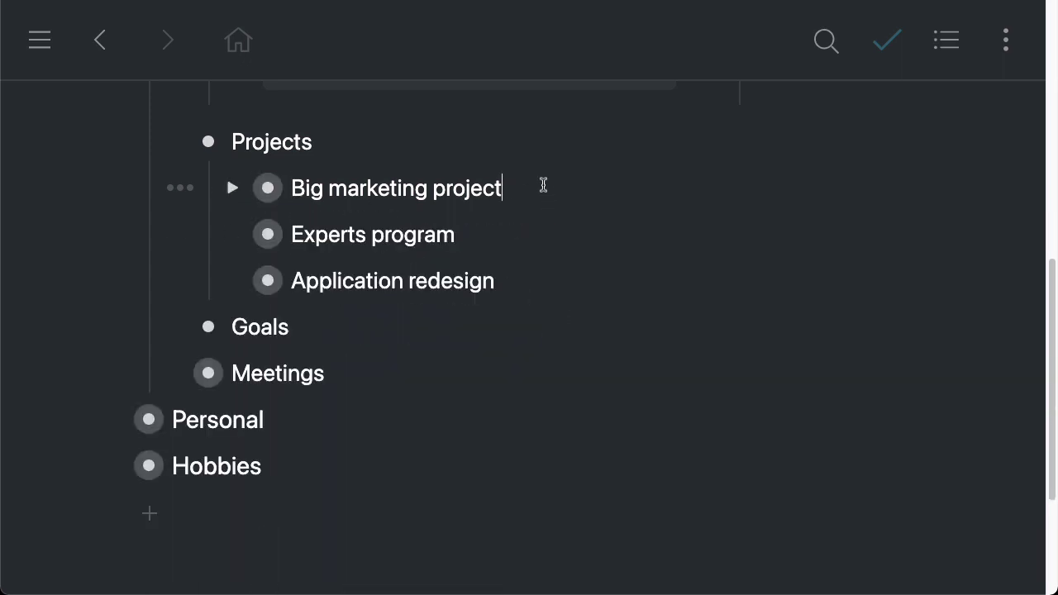
Copy Big marketing project as a mirror, then zoom into the Activities board
{"action": "left_click", "coordinate": [180, 189]}
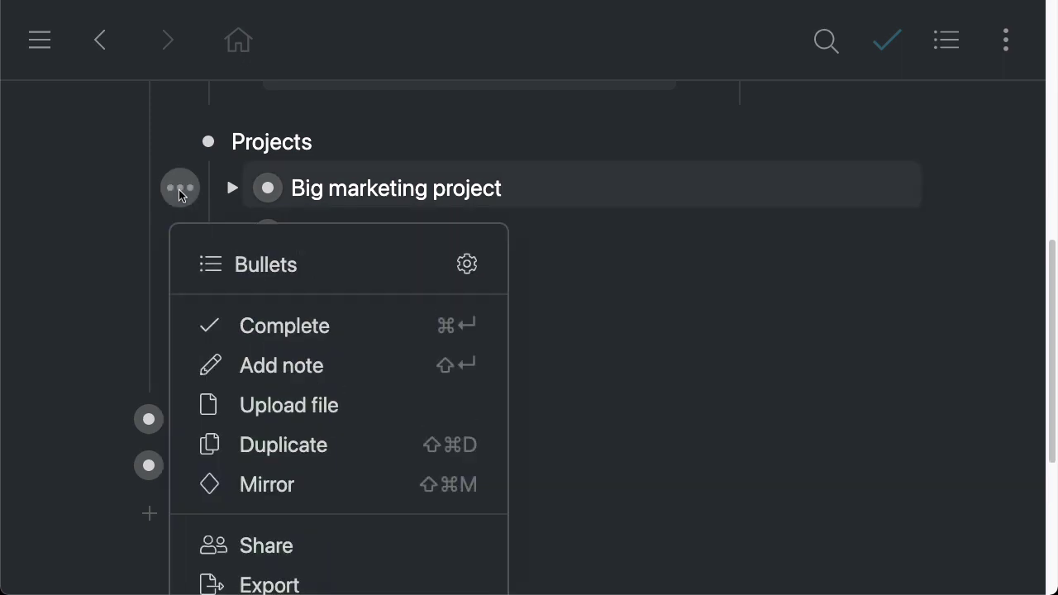
{"action": "left_click", "coordinate": [292, 482]}
{"action": "left_click", "coordinate": [819, 476]}
{"action": "scroll", "coordinate": [177, 314], "scroll_direction": "up", "scroll_amount": 10}
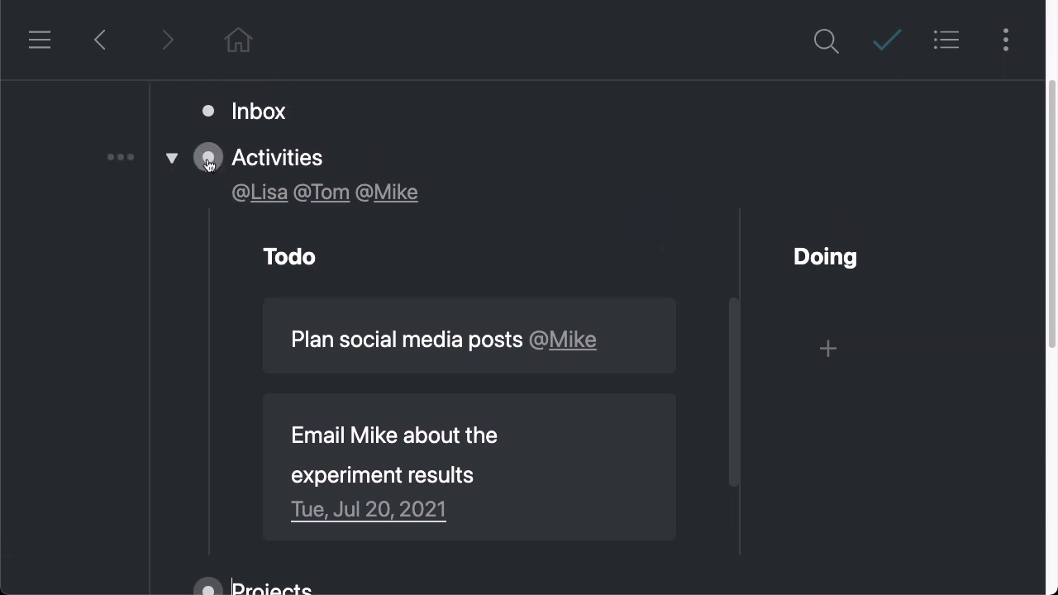
{"action": "left_click", "coordinate": [206, 156]}
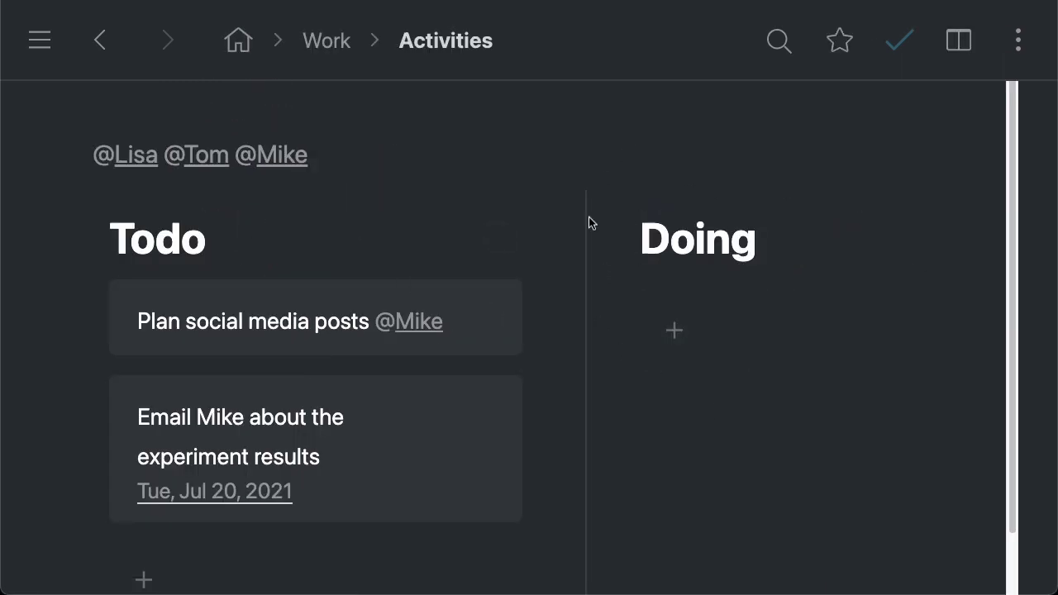
Add a Doing card that mirrors Big marketing project by choosing its mirror suggestion
{"action": "left_click", "coordinate": [702, 329]}
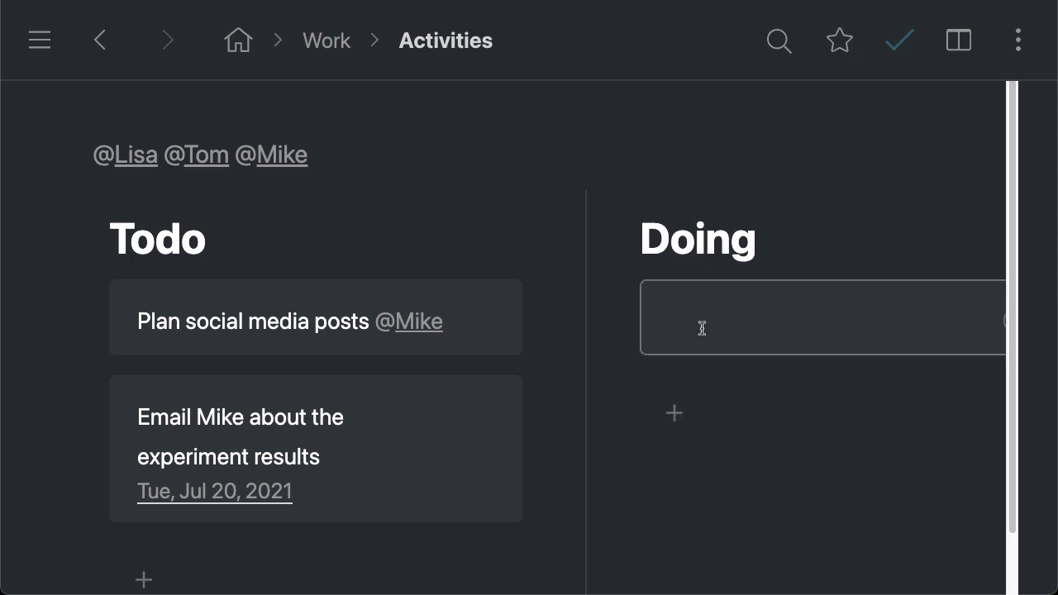
{"action": "type", "text": "Big marketing project"}
{"action": "key", "text": "Escape"}
{"action": "scroll", "coordinate": [628, 373], "scroll_direction": "right", "scroll_amount": 5}
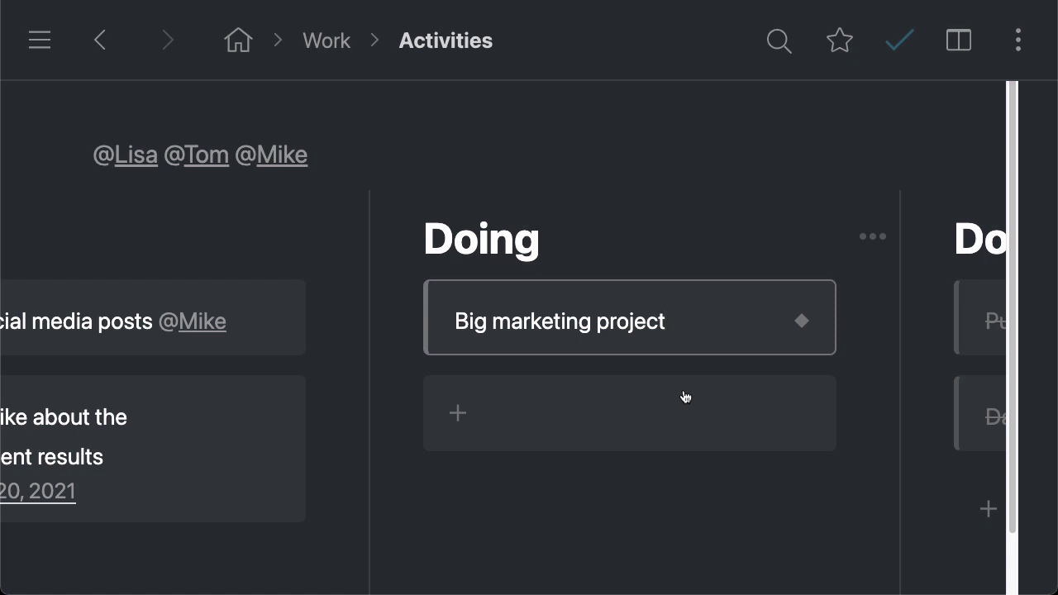
{"action": "mouse_move", "coordinate": [222, 313]}
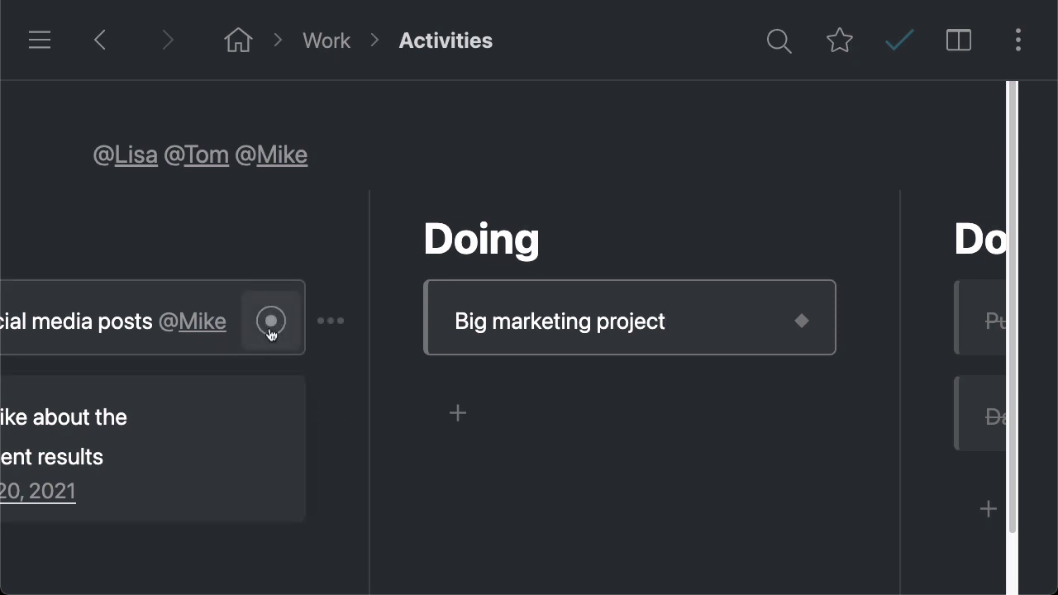
{"action": "mouse_move", "coordinate": [803, 321]}
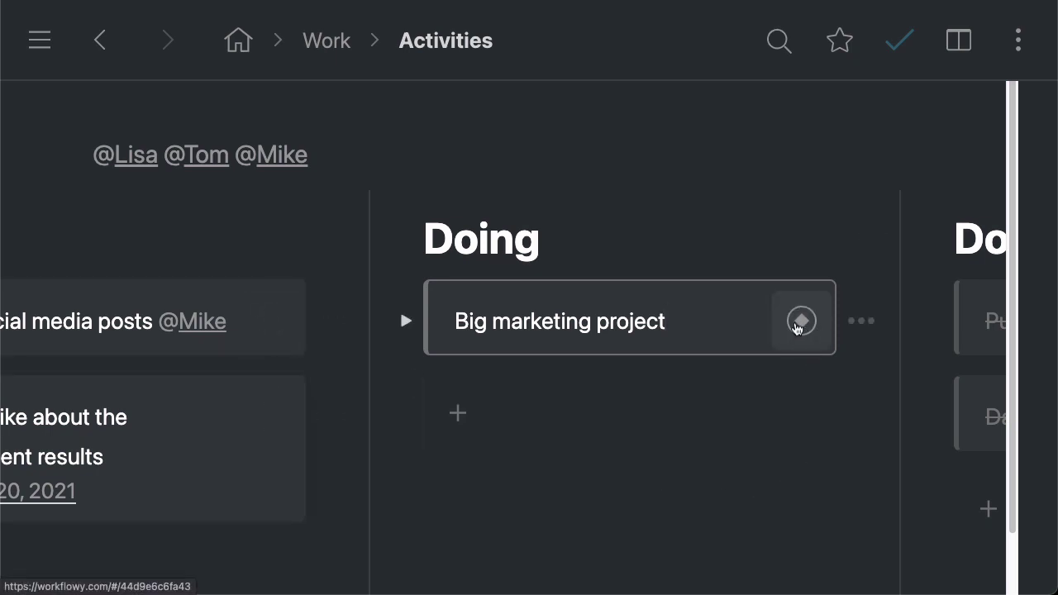
Expand the mirrored Big marketing project card to reveal its subtasks
{"action": "left_click", "coordinate": [406, 321]}
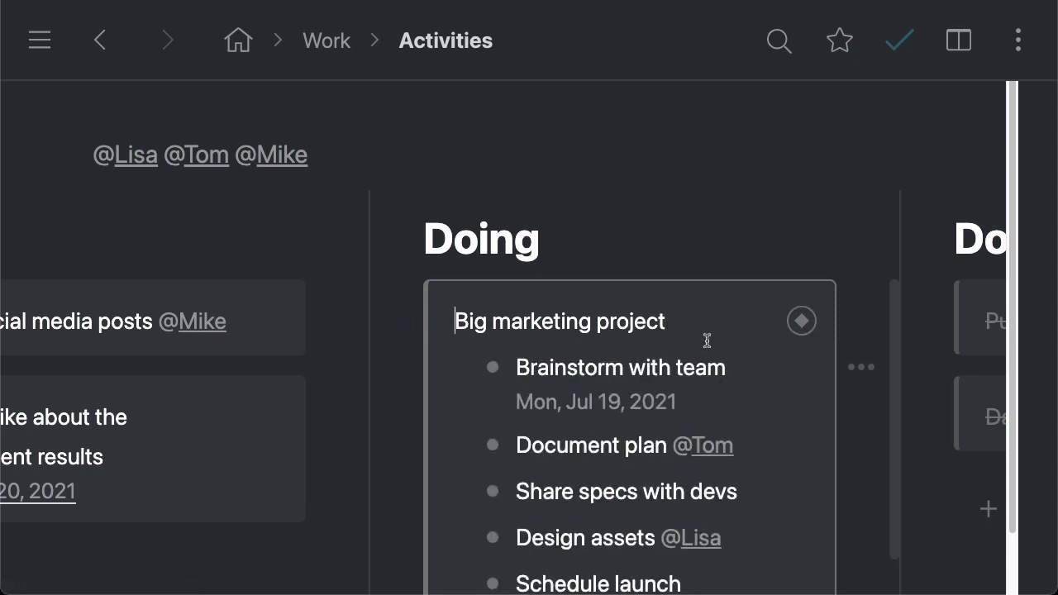
{"action": "scroll", "coordinate": [719, 345], "scroll_direction": "down", "scroll_amount": 2}
{"action": "scroll", "coordinate": [737, 351], "scroll_direction": "down", "scroll_amount": 1}
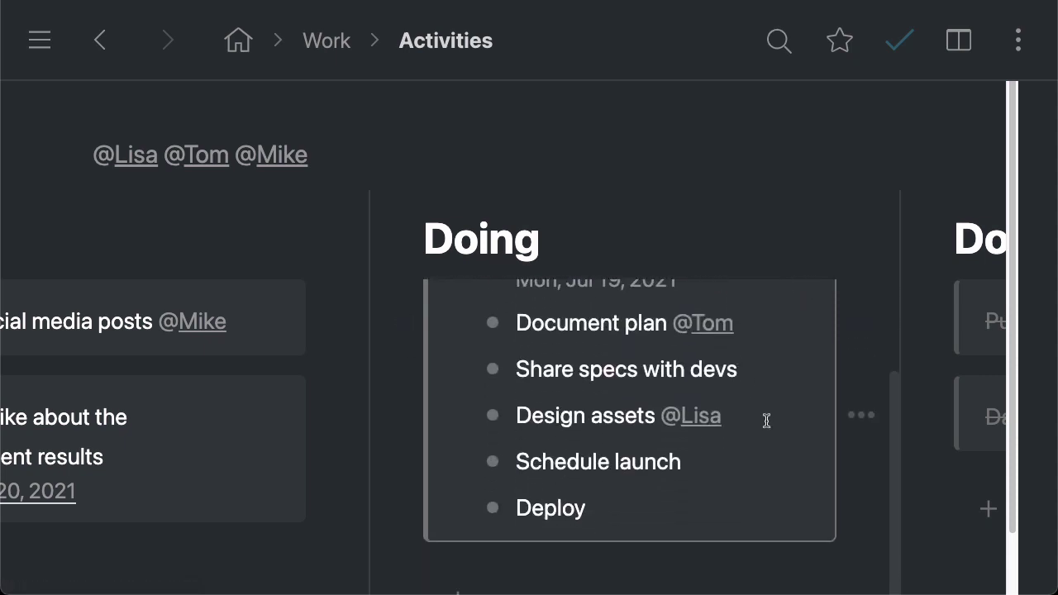
{"action": "scroll", "coordinate": [767, 423], "scroll_direction": "up", "scroll_amount": 2}
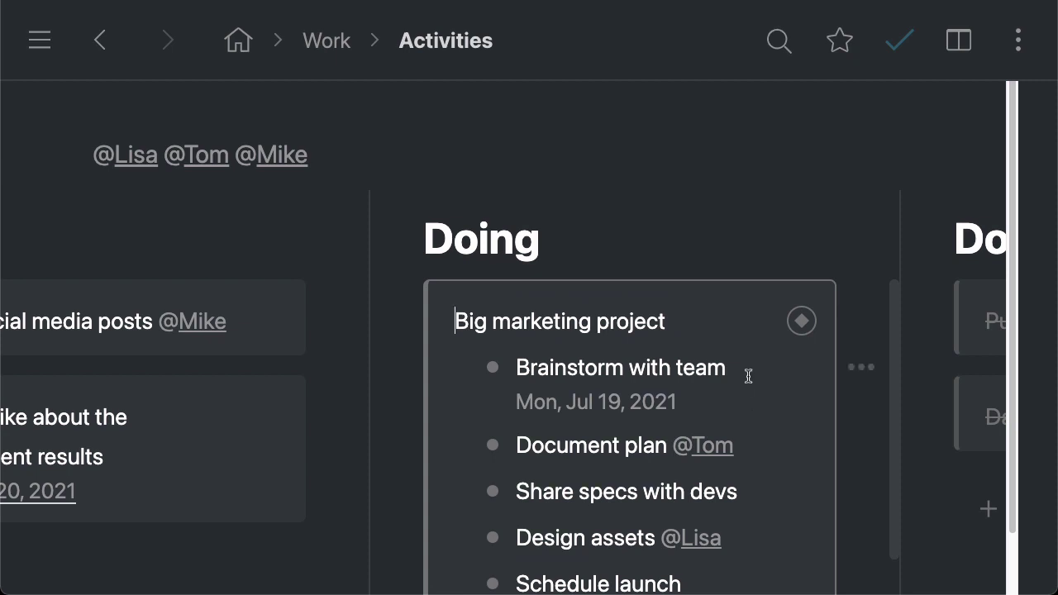
Select the first four subtasks, view their Complete/Mirror/Delete actions, then edit Brainstorm with team
{"action": "key", "text": "shift+Right"}
{"action": "key", "text": "shift+Down"}
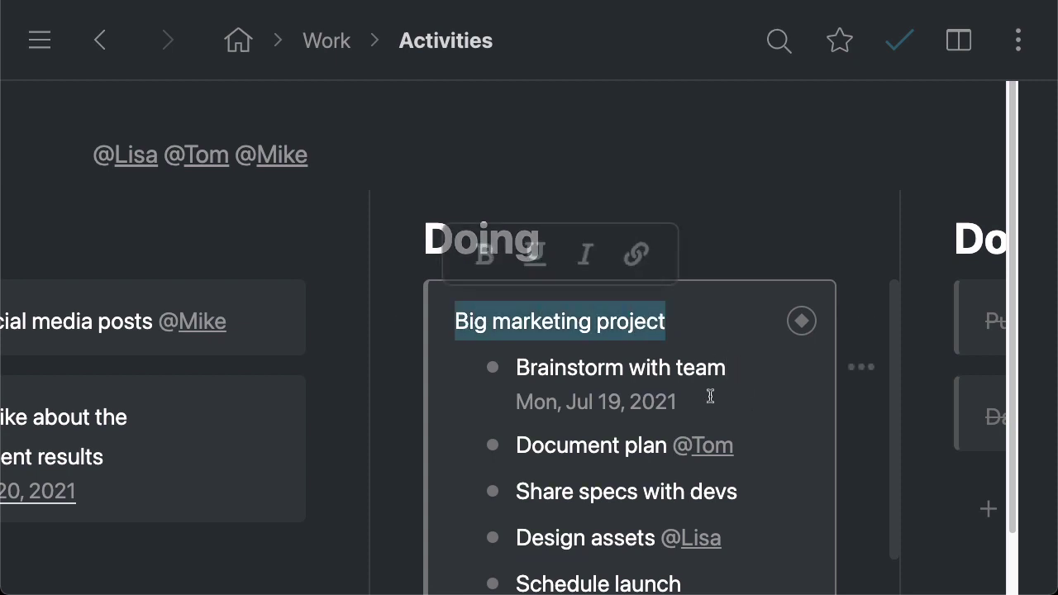
{"action": "left_click_drag", "start_coordinate": [517, 368], "coordinate": [683, 549]}
{"action": "right_click", "coordinate": [753, 507]}
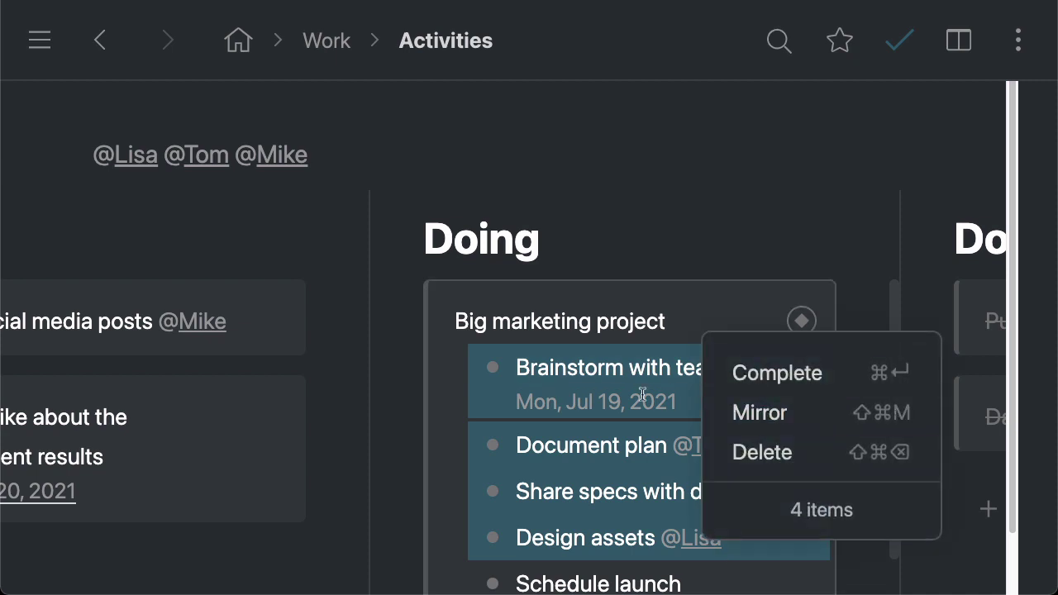
{"action": "left_click", "coordinate": [649, 370]}
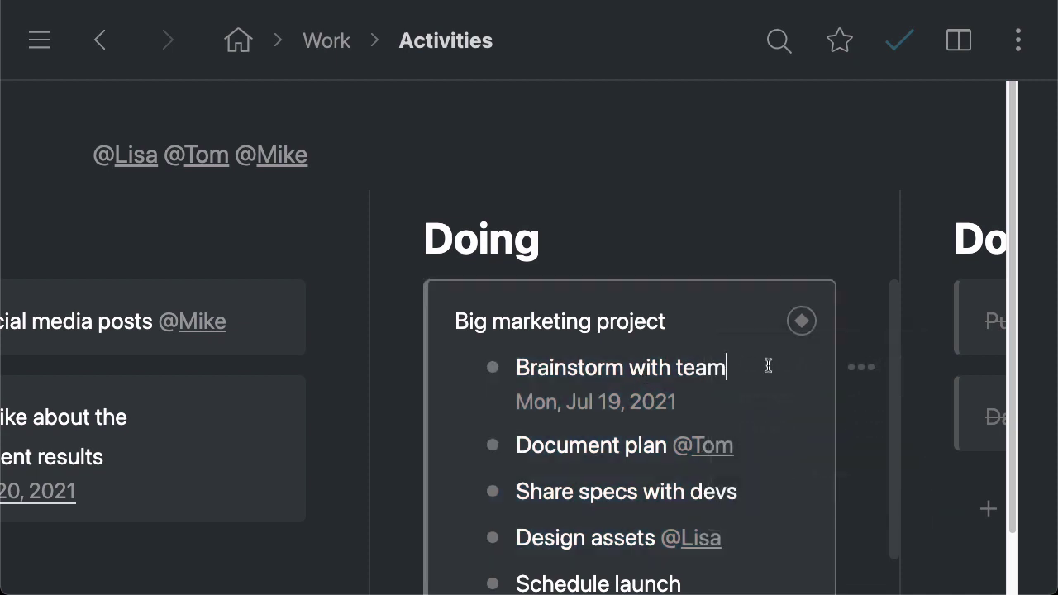
{"action": "scroll", "coordinate": [314, 276], "scroll_direction": "left", "scroll_amount": 5}
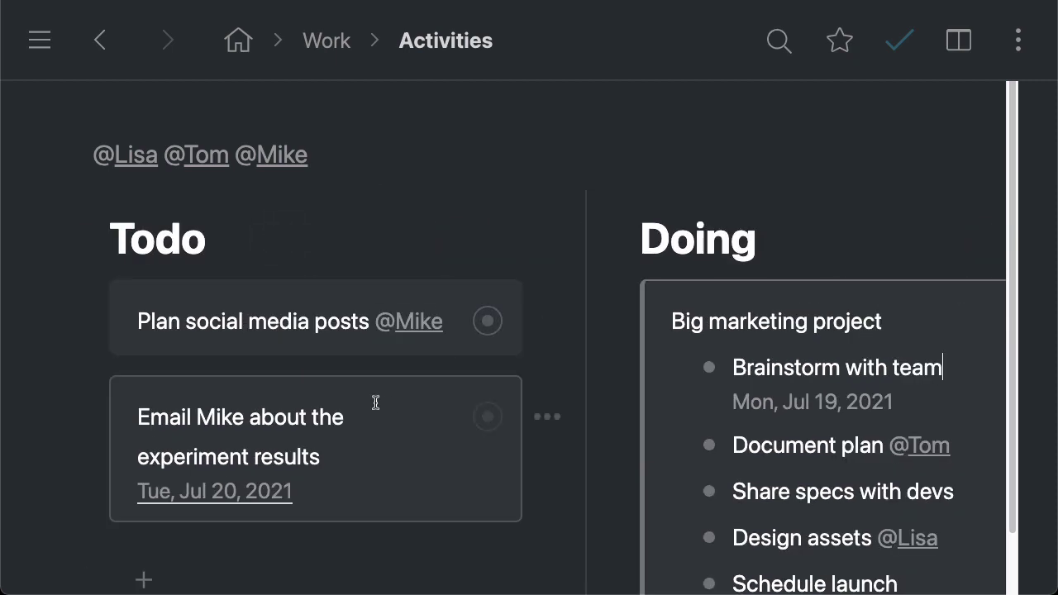
{"action": "scroll", "coordinate": [317, 310], "scroll_direction": "right", "scroll_amount": 5}
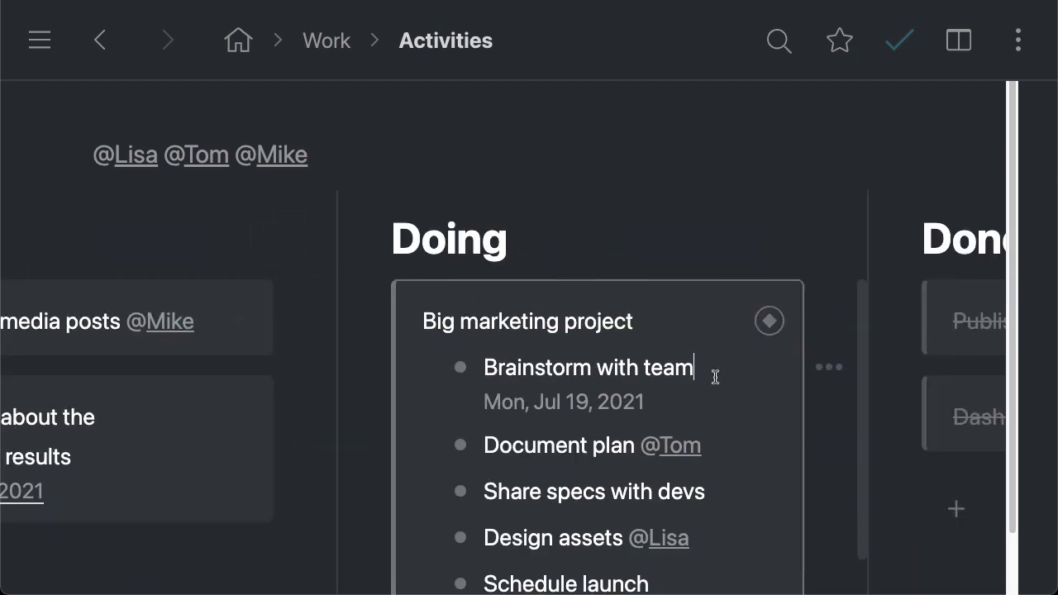
Add an indented 'some very important note' bullet beneath Brainstorm with team
{"action": "left_click", "coordinate": [716, 377]}
{"action": "key", "text": "Return"}
{"action": "key", "text": "Tab"}
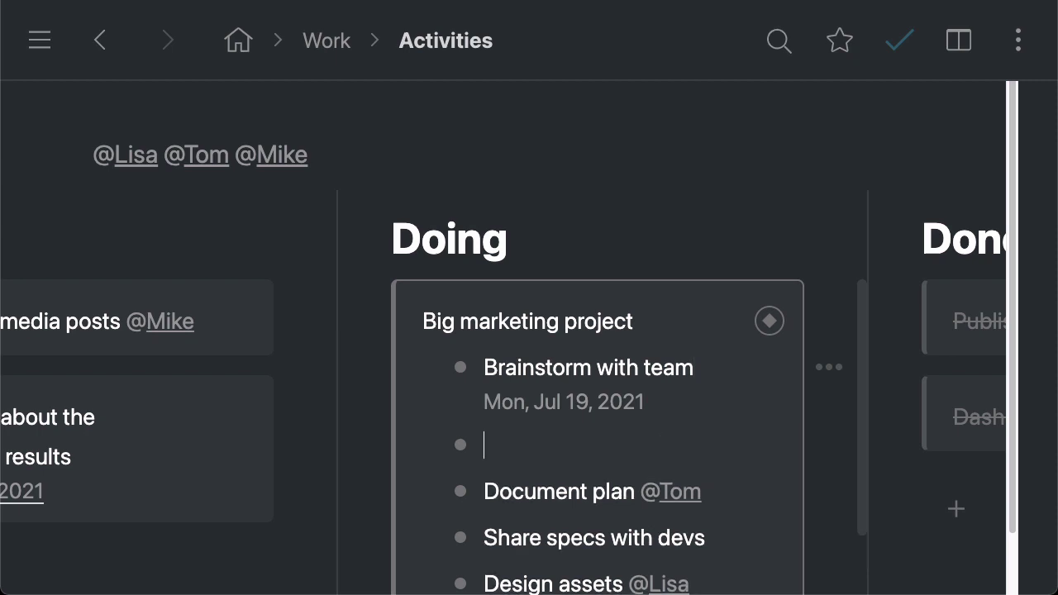
{"action": "type", "text": "A"}
{"action": "key", "text": "BackSpace"}
{"action": "type", "text": "some "}
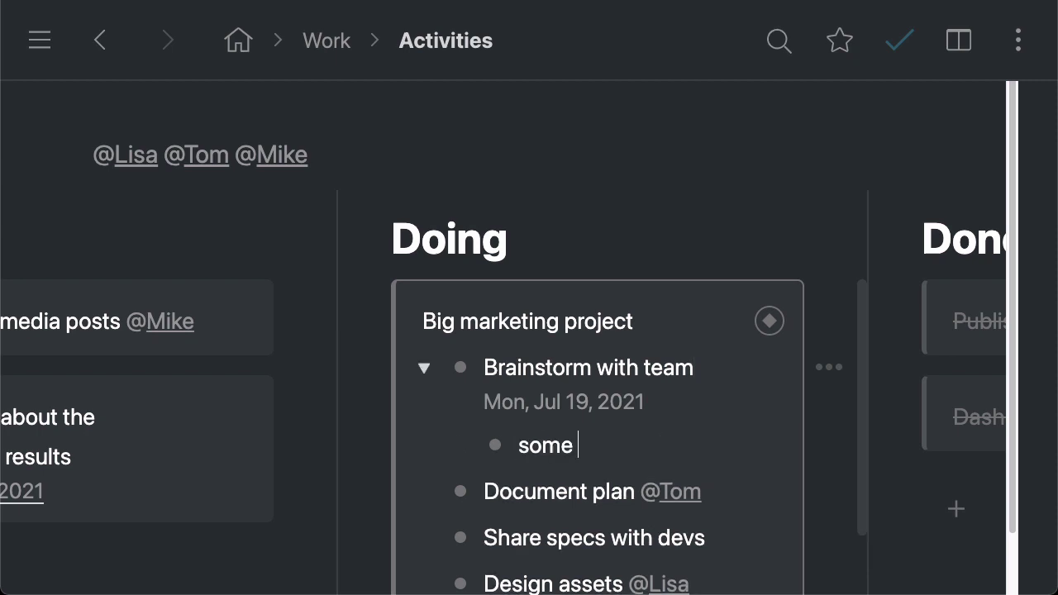
{"action": "type", "text": "very important notes"}
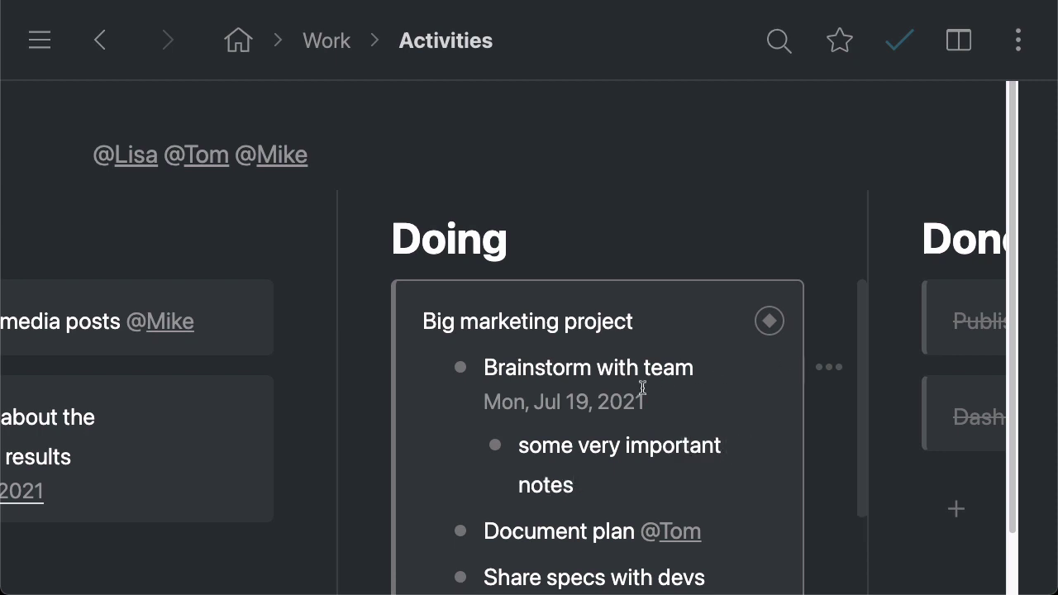
Mark Brainstorm with team complete, collapse it, and return to the home outline
{"action": "key", "text": "ctrl+Return"}
{"action": "left_click", "coordinate": [425, 368]}
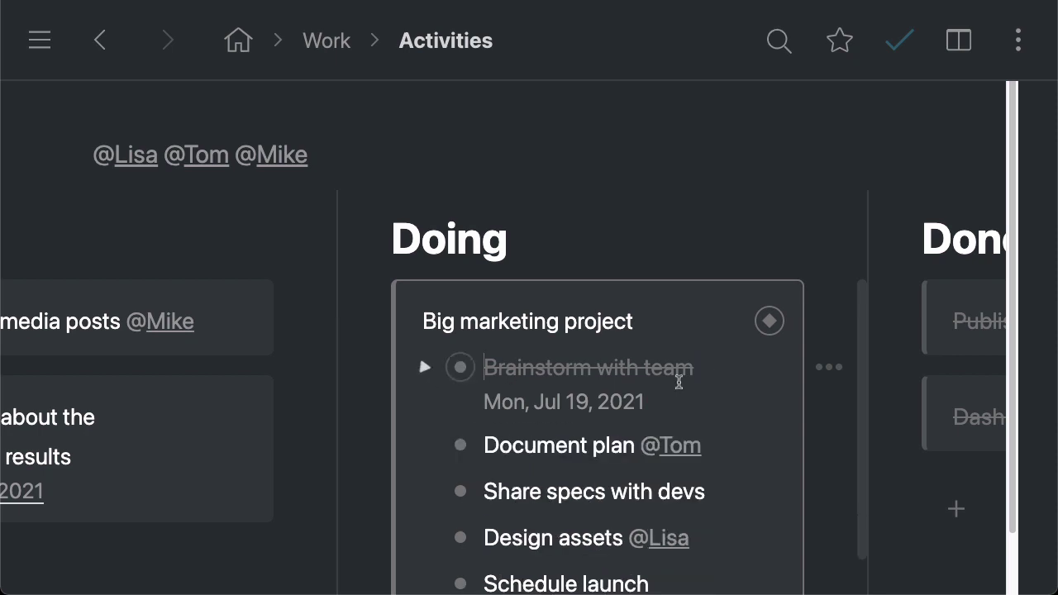
{"action": "left_click", "coordinate": [238, 43]}
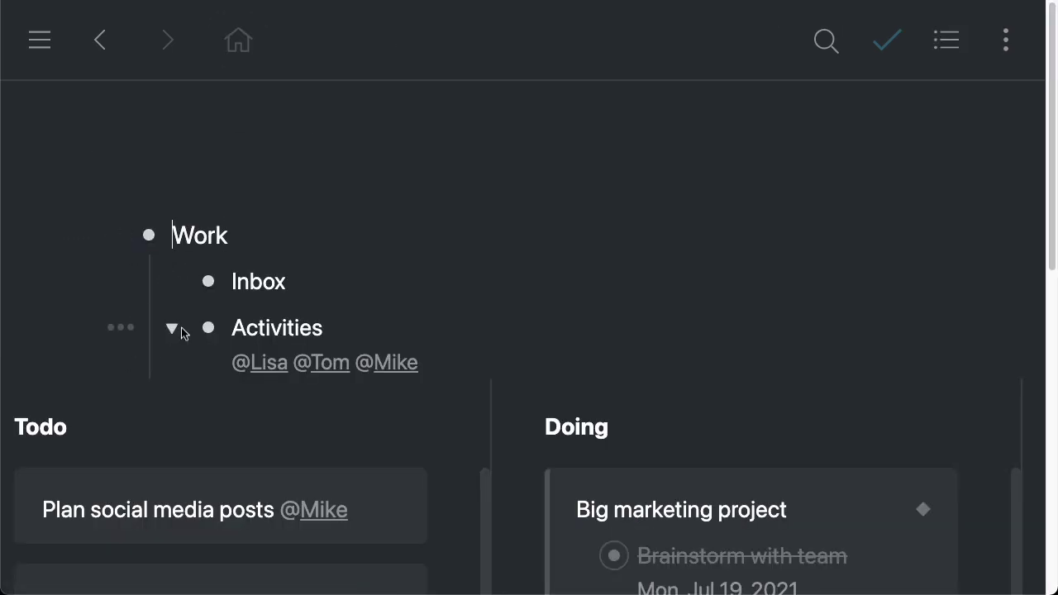
Collapse Activities, then expand Projects and Big marketing project to show its subtasks
{"action": "left_click", "coordinate": [174, 328]}
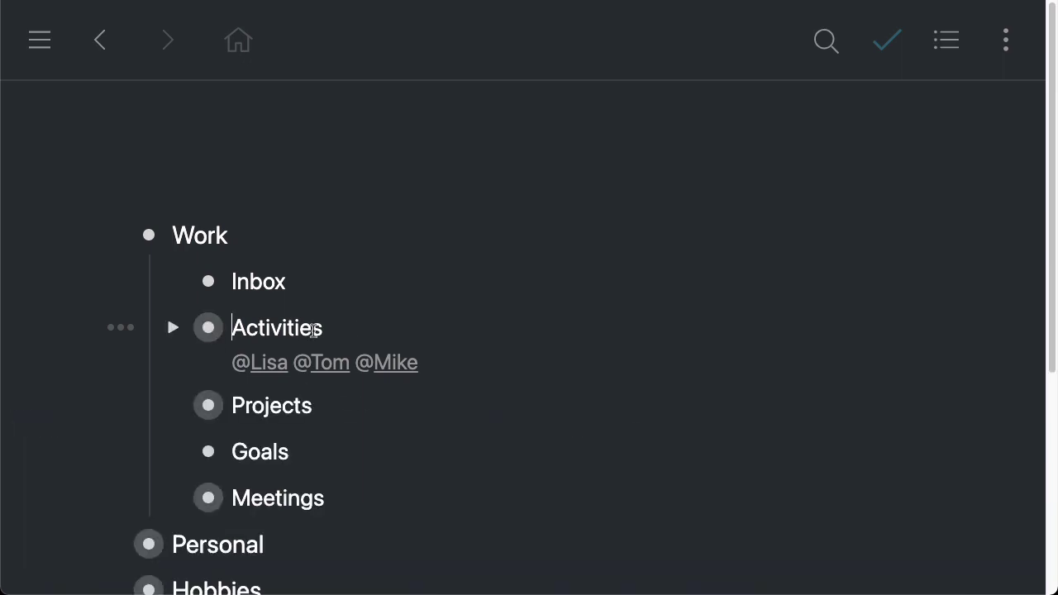
{"action": "left_click", "coordinate": [171, 397]}
{"action": "scroll", "coordinate": [372, 389], "scroll_direction": "down", "scroll_amount": 1}
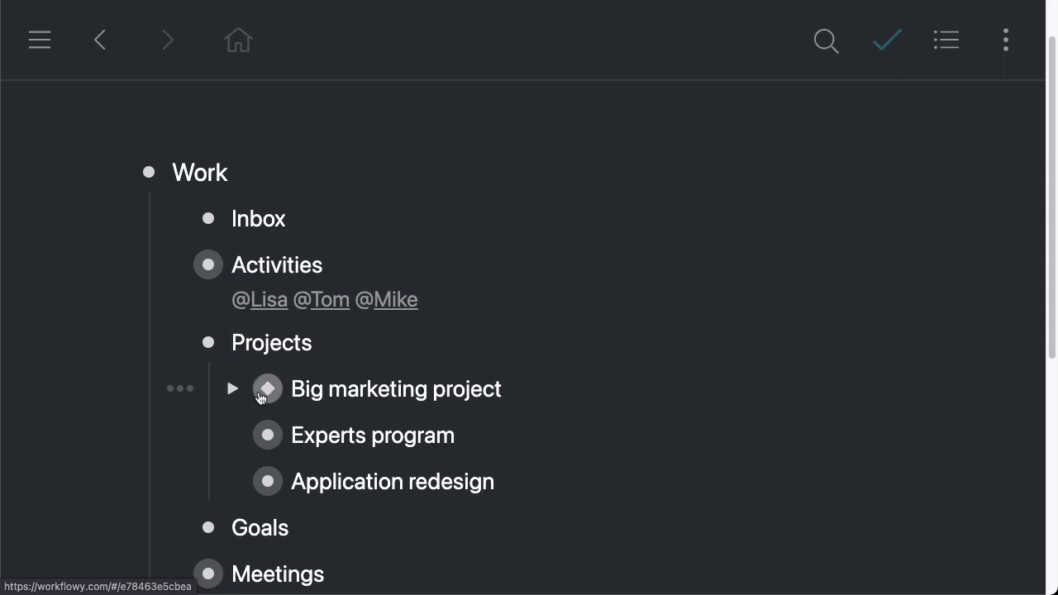
{"action": "left_click", "coordinate": [230, 387]}
{"action": "scroll", "coordinate": [456, 284], "scroll_direction": "down", "scroll_amount": 2}
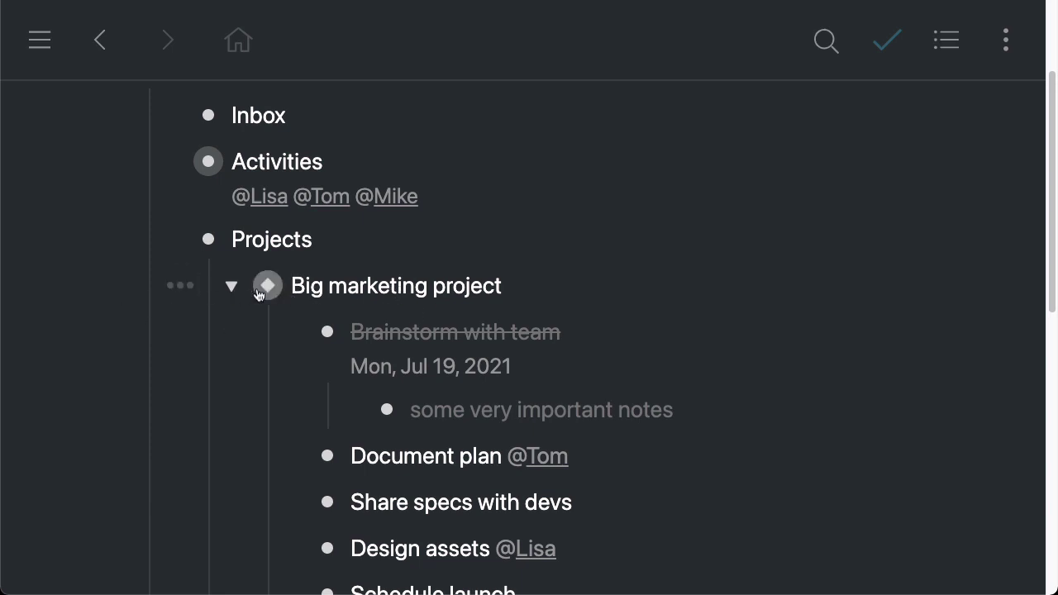
List Big marketing project's mirrors, jump to the Doing mirror, then return home
{"action": "left_click", "coordinate": [180, 286]}
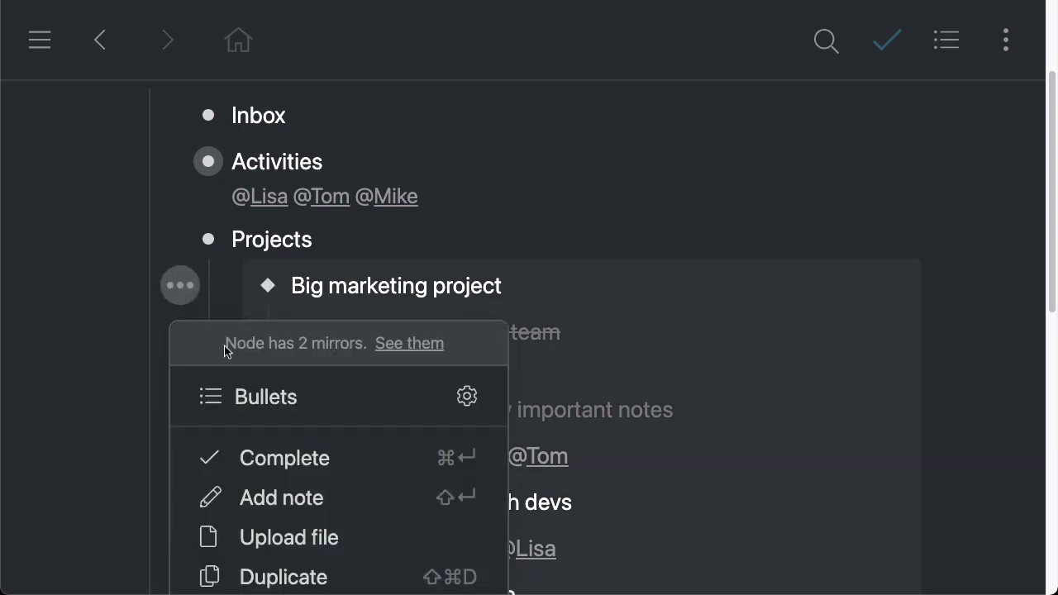
{"action": "left_click", "coordinate": [411, 343]}
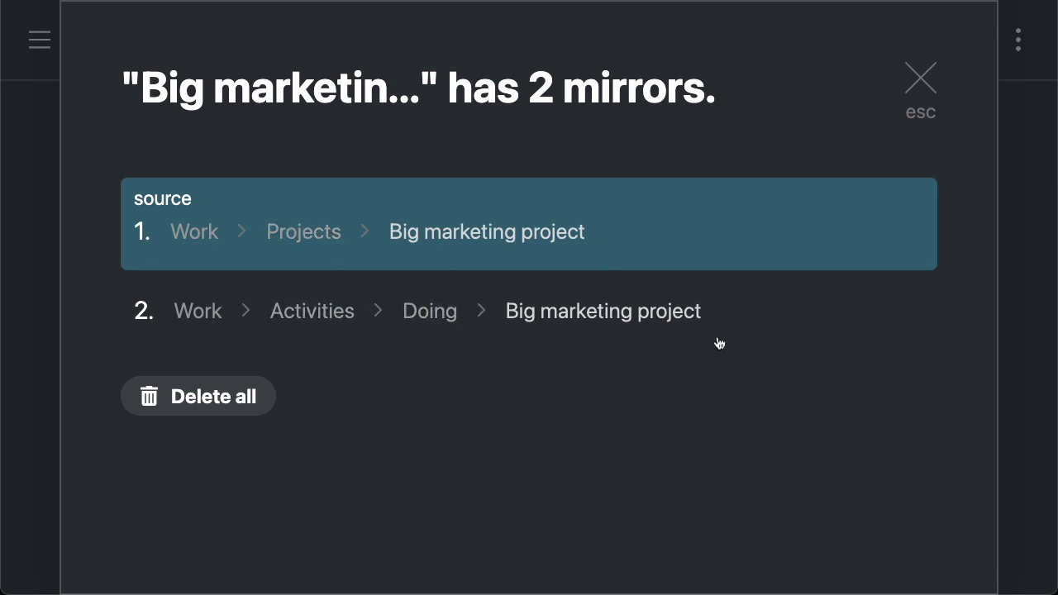
{"action": "left_click", "coordinate": [569, 316]}
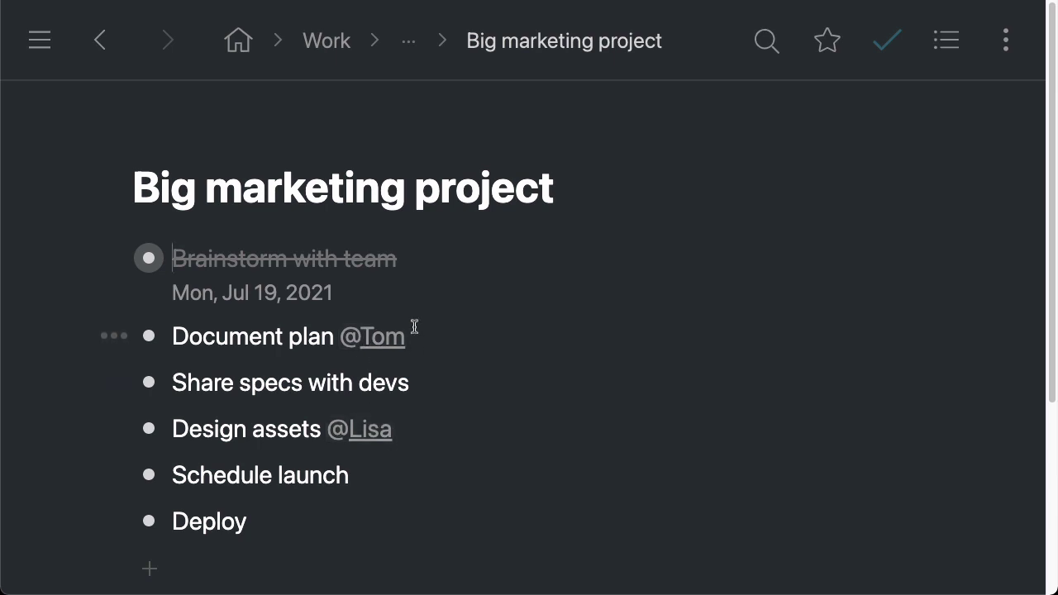
{"action": "left_click", "coordinate": [409, 42]}
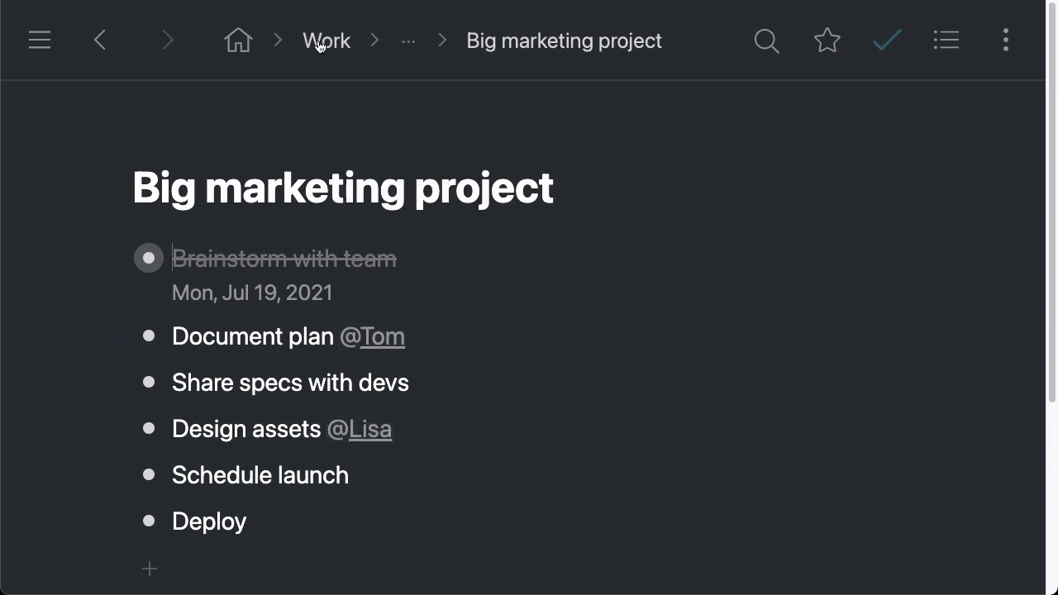
{"action": "left_click", "coordinate": [237, 40]}
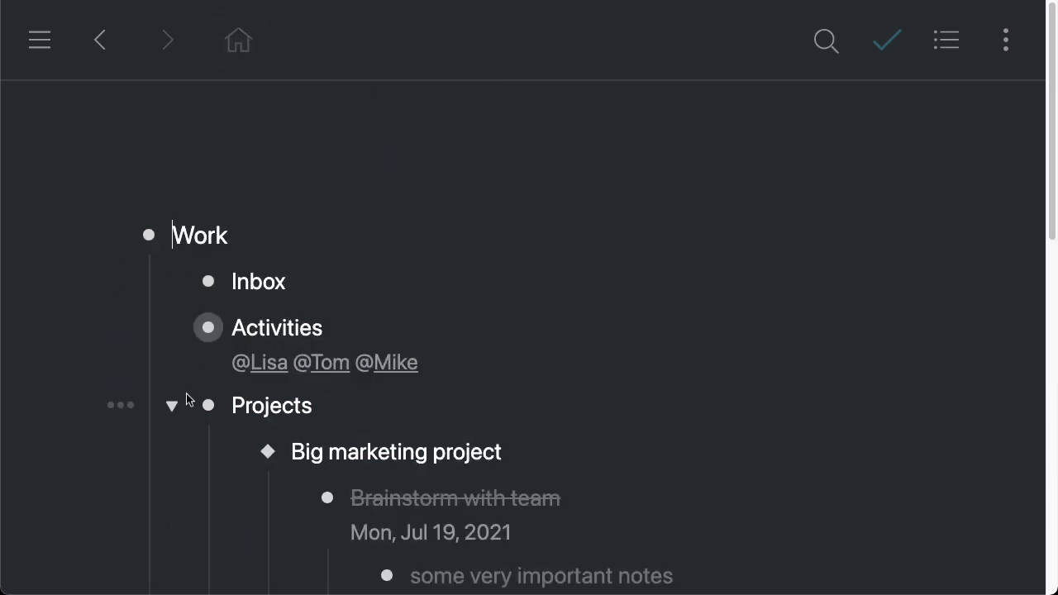
Open Activities as a board and collapse the Big marketing project card to its title
{"action": "left_click", "coordinate": [180, 407]}
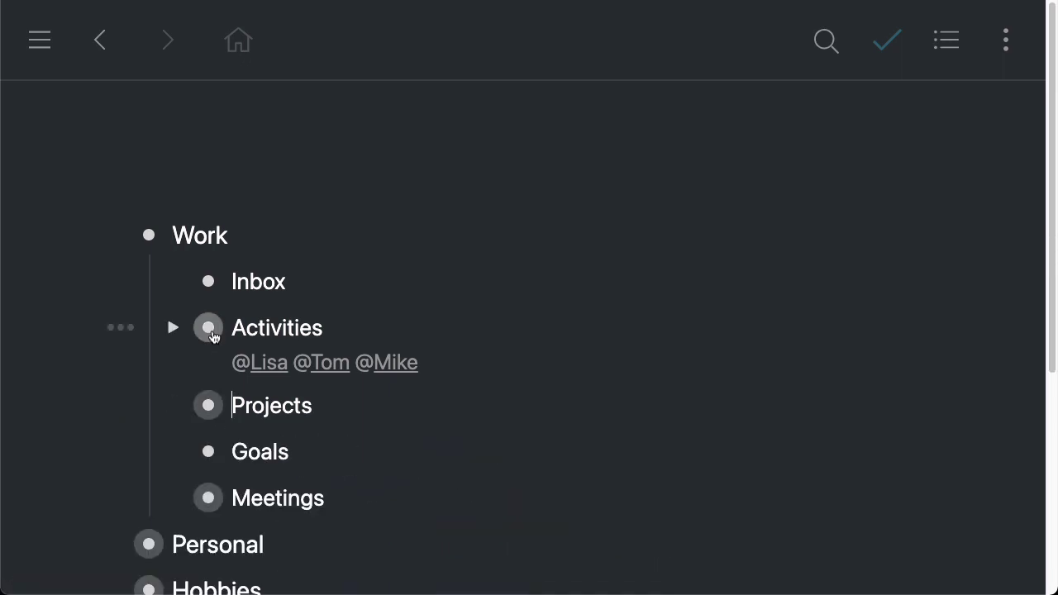
{"action": "left_click", "coordinate": [209, 327]}
{"action": "scroll", "coordinate": [650, 281], "scroll_direction": "left", "scroll_amount": 3}
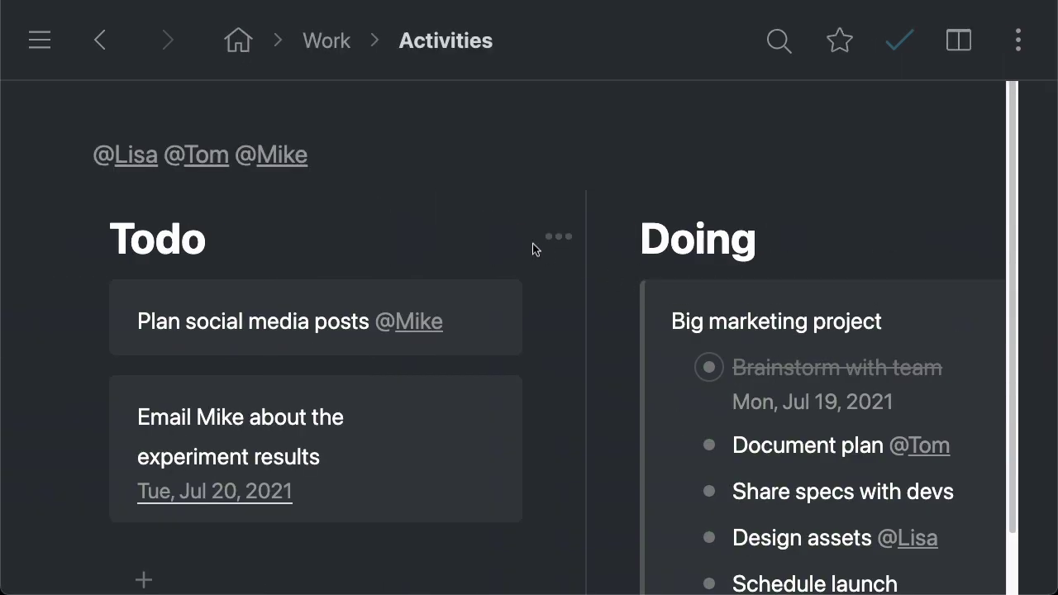
{"action": "left_click", "coordinate": [621, 324]}
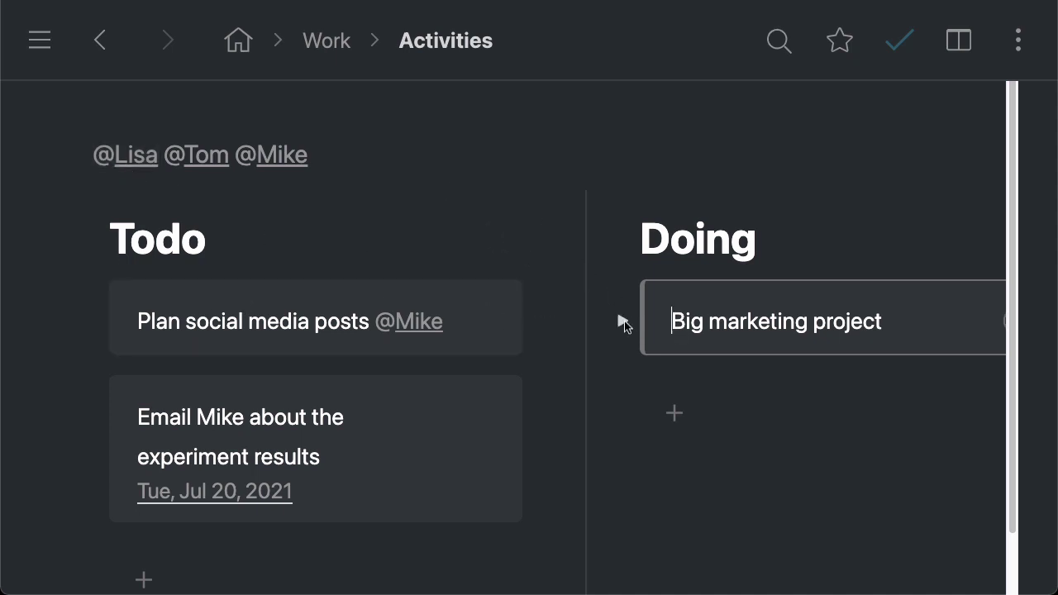
{"action": "left_click", "coordinate": [624, 321]}
{"action": "scroll", "coordinate": [935, 424], "scroll_direction": "down", "scroll_amount": 2}
{"action": "scroll", "coordinate": [884, 380], "scroll_direction": "up", "scroll_amount": 2}
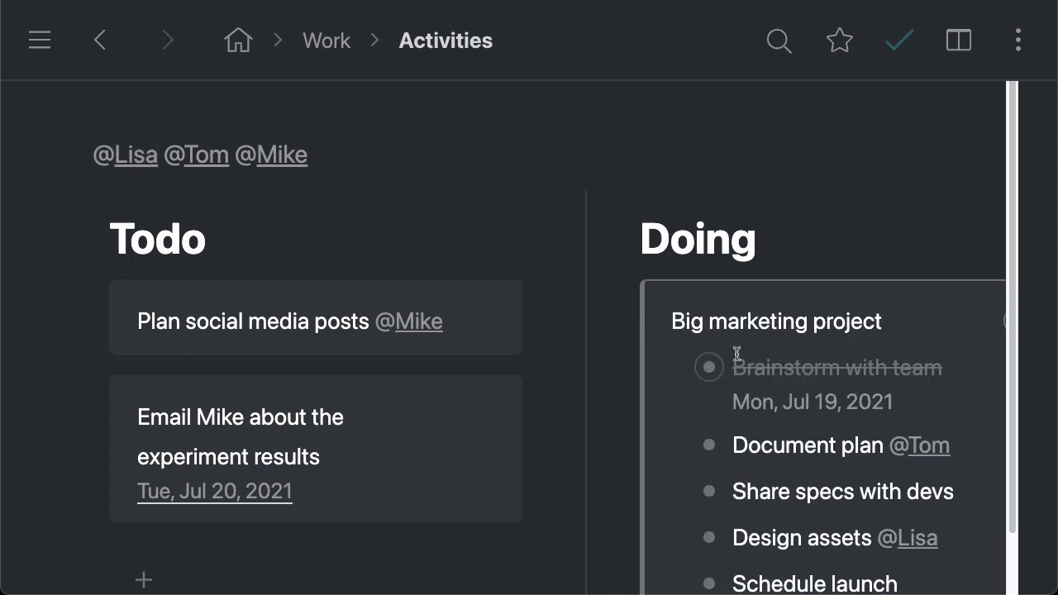
{"action": "left_click", "coordinate": [622, 323]}
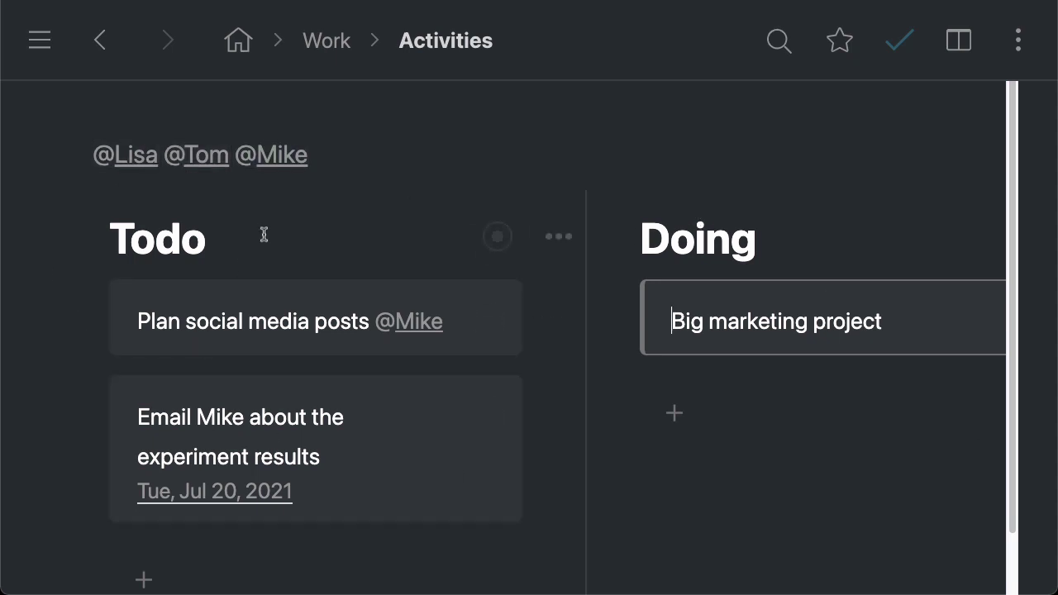
Try each of the two person tag filters on the board, clearing each afterwards
{"action": "left_click", "coordinate": [125, 157]}
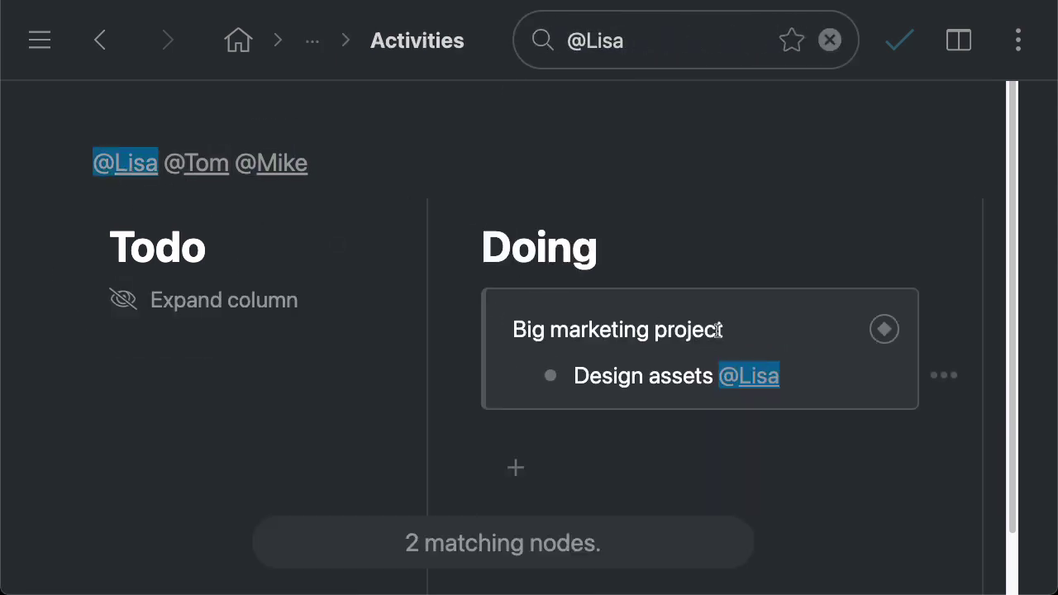
{"action": "left_click", "coordinate": [124, 165]}
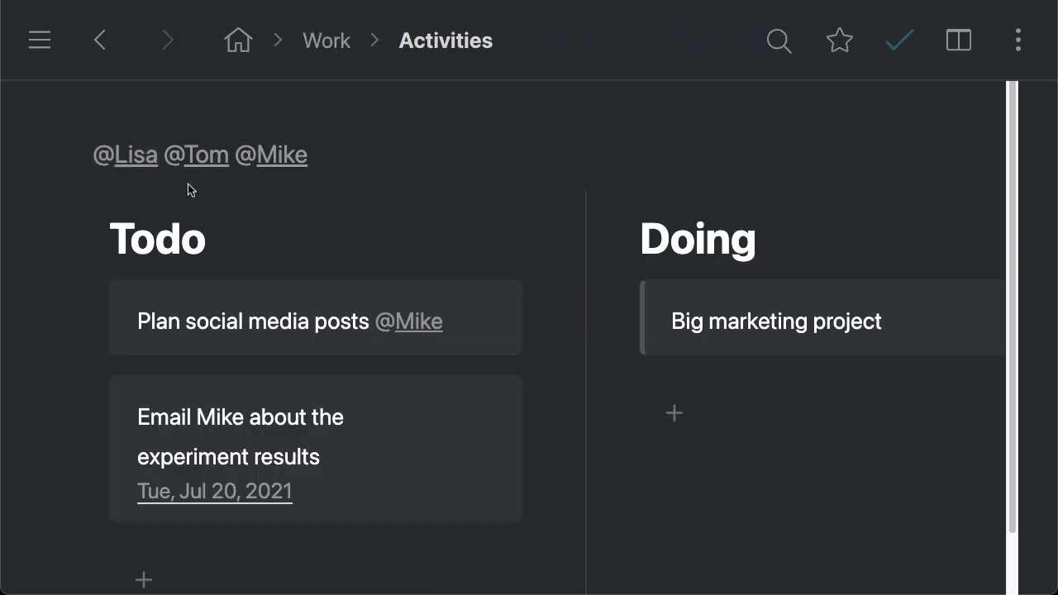
{"action": "left_click", "coordinate": [207, 155]}
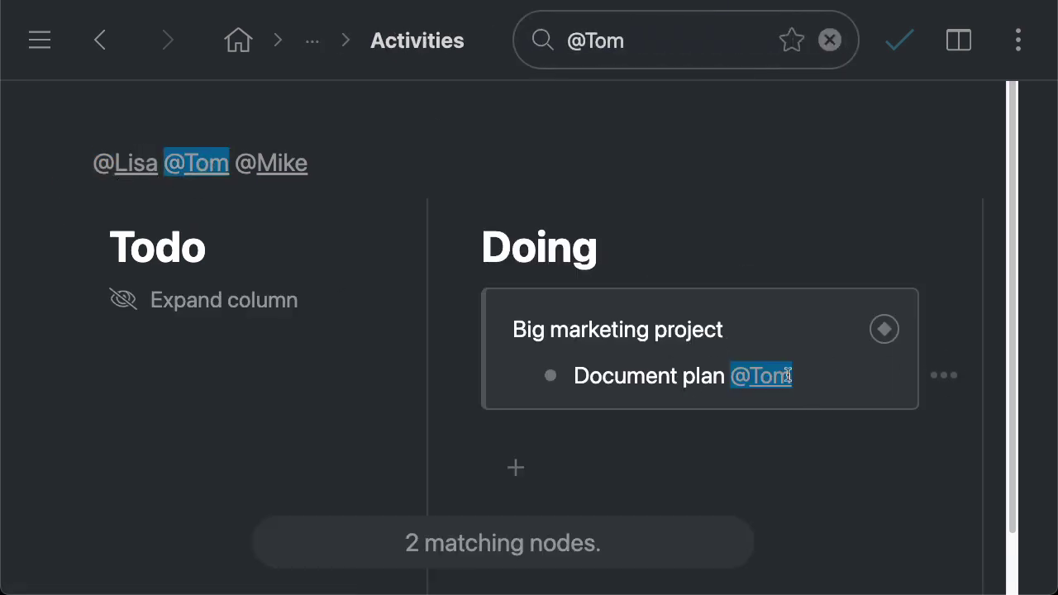
{"action": "left_click", "coordinate": [197, 165]}
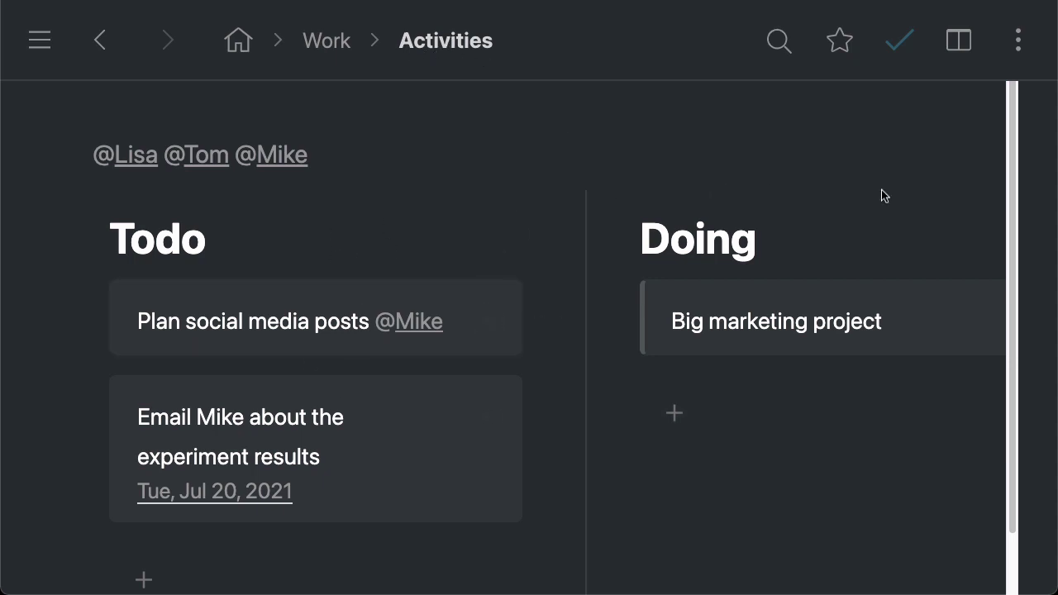
Invite the colleague's e-mail address to Activities with Can view permission
{"action": "left_click", "coordinate": [1020, 43]}
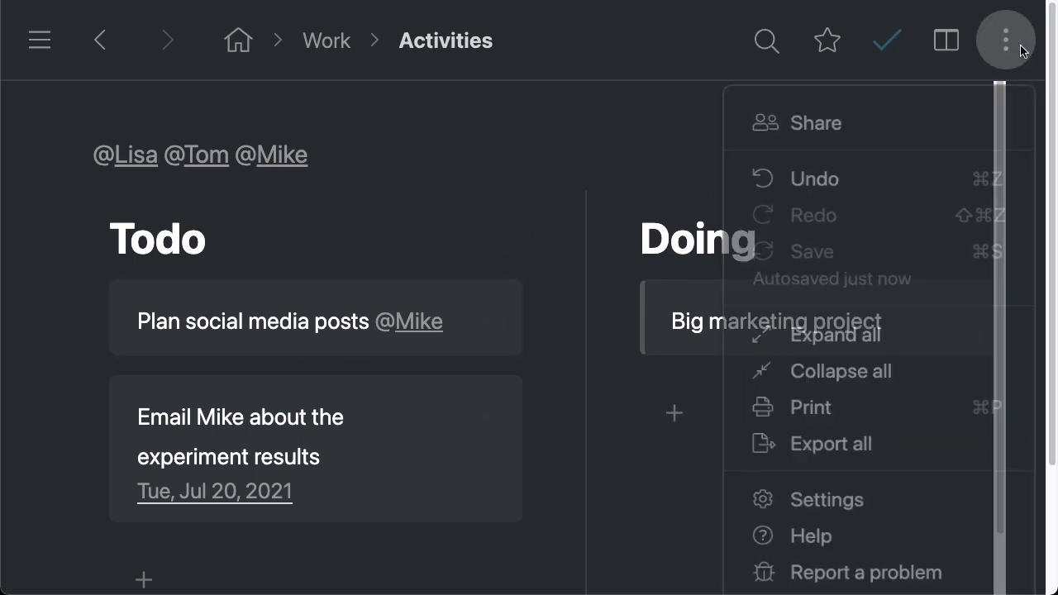
{"action": "left_click", "coordinate": [860, 139]}
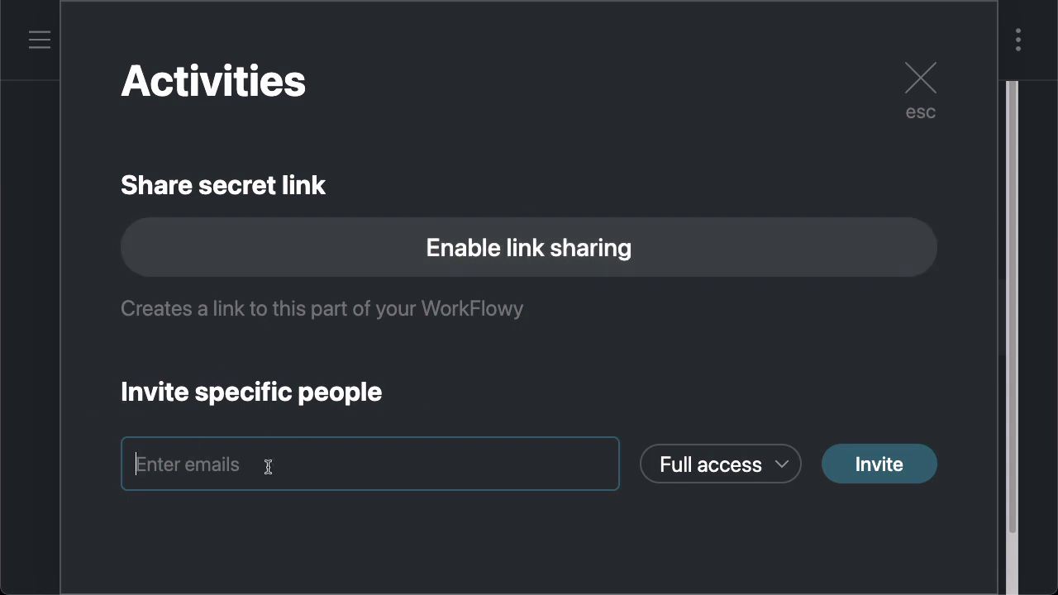
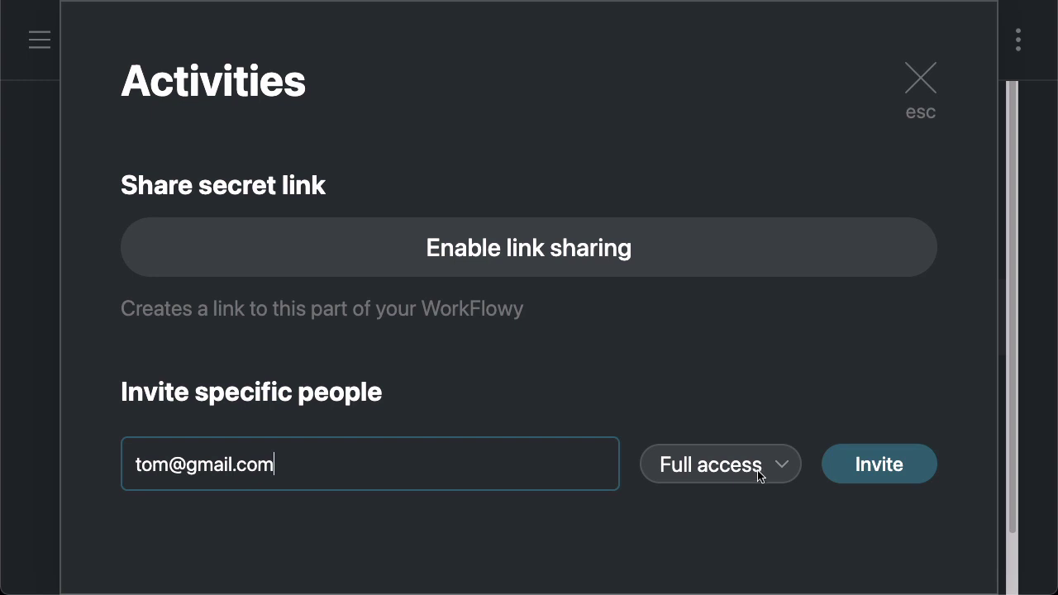
{"action": "left_click", "coordinate": [755, 473]}
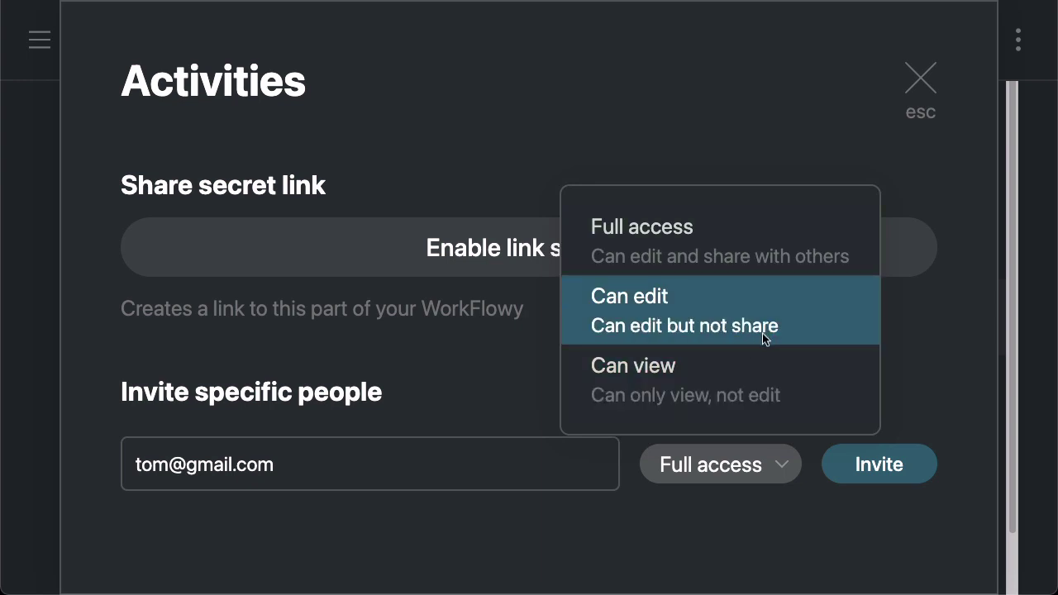
{"action": "key", "text": "Up"}
{"action": "left_click", "coordinate": [787, 382]}
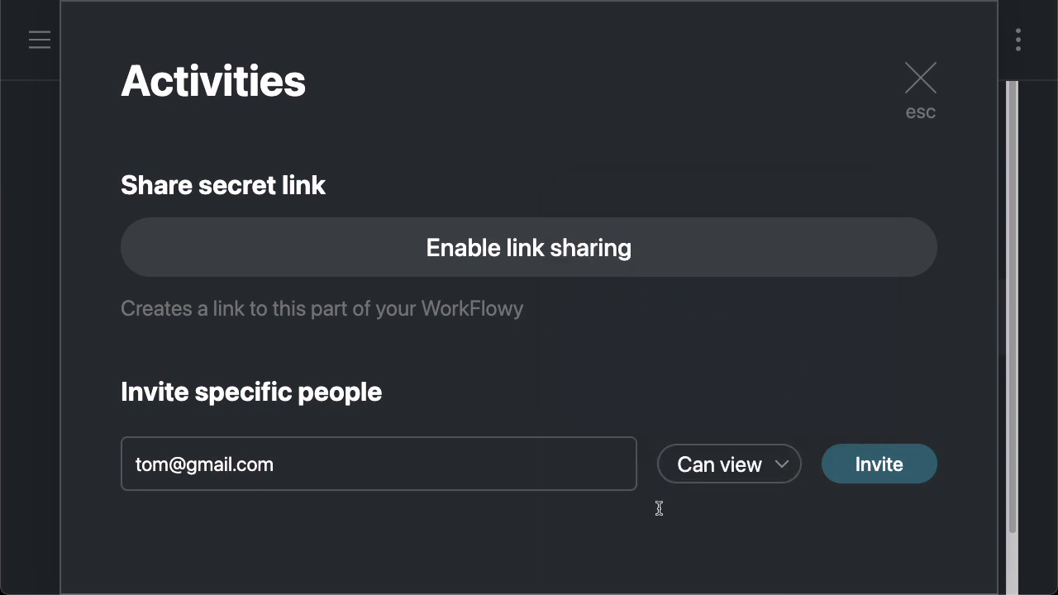
{"action": "left_click", "coordinate": [878, 468]}
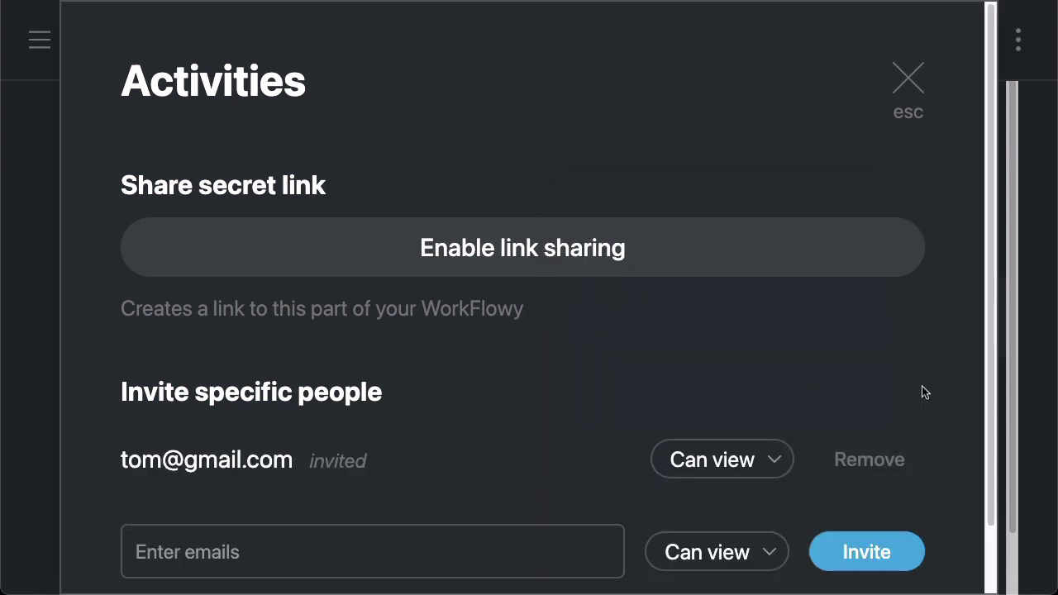
Confirm the invitee stays view-only and close the sharing settings
{"action": "left_click_drag", "start_coordinate": [311, 461], "coordinate": [405, 467]}
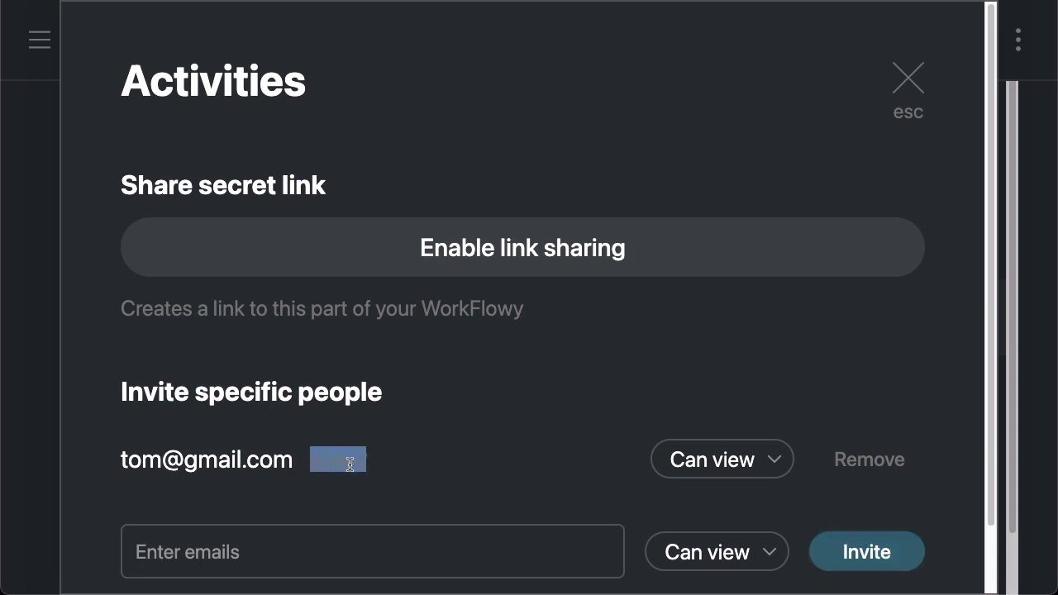
{"action": "left_click", "coordinate": [374, 463]}
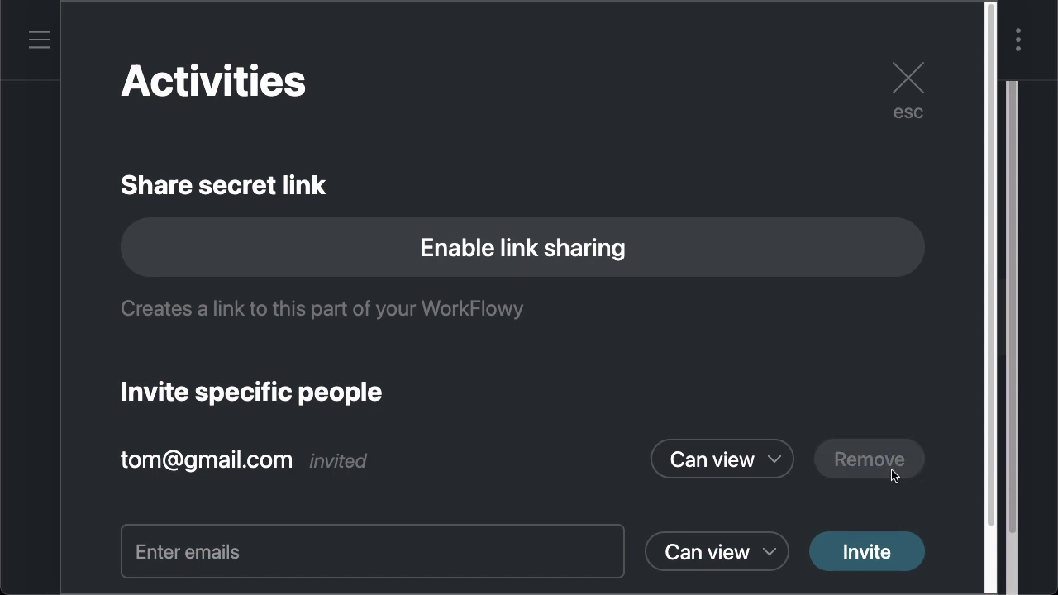
{"action": "left_click", "coordinate": [765, 463]}
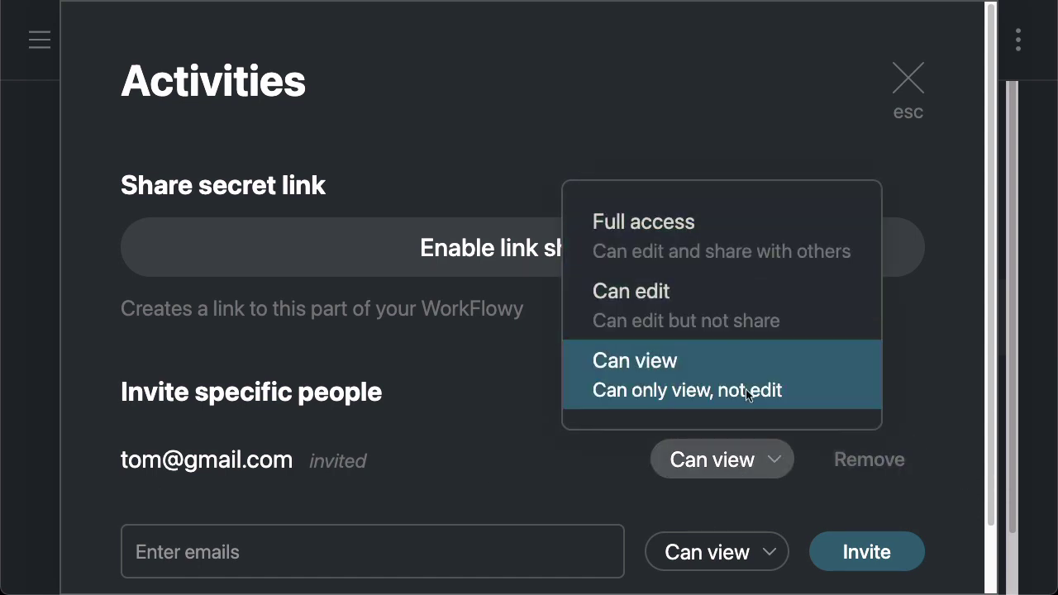
{"action": "left_click", "coordinate": [910, 374]}
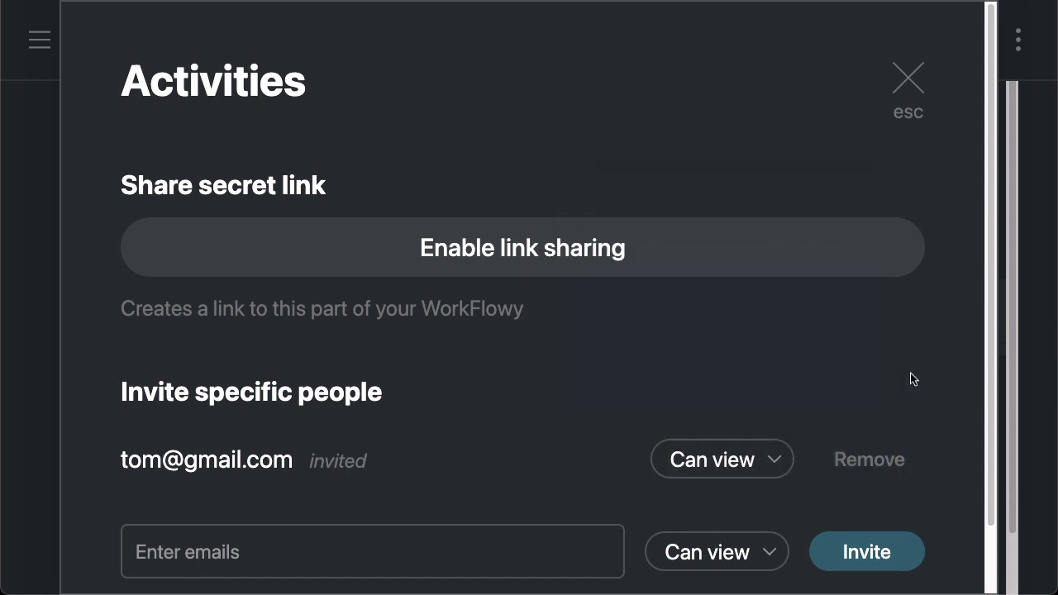
{"action": "left_click", "coordinate": [907, 85]}
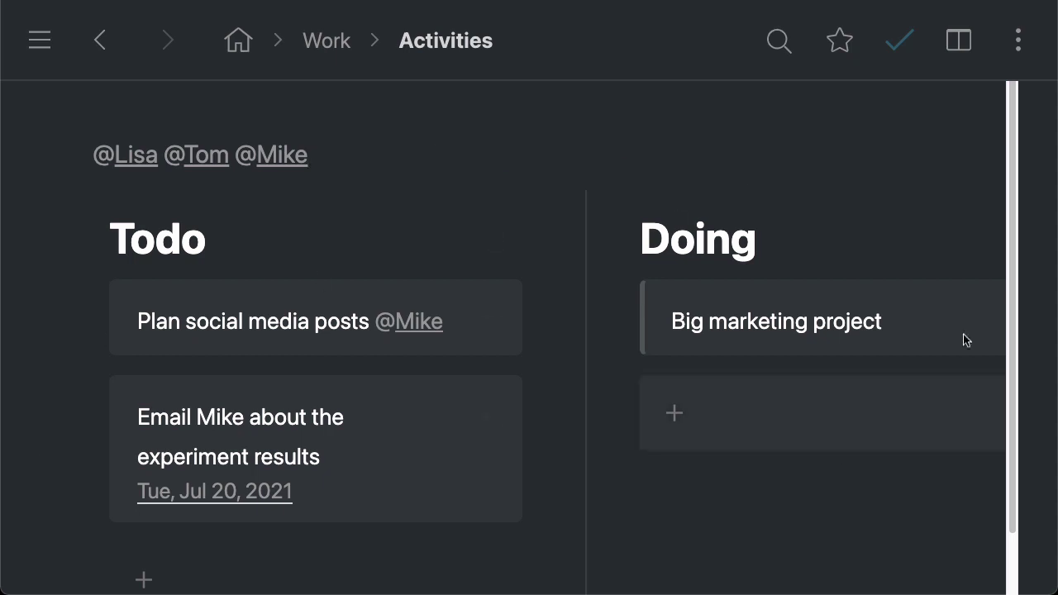
Filter the board by each person's tag in turn, clearing each filter
{"action": "left_click", "coordinate": [142, 161]}
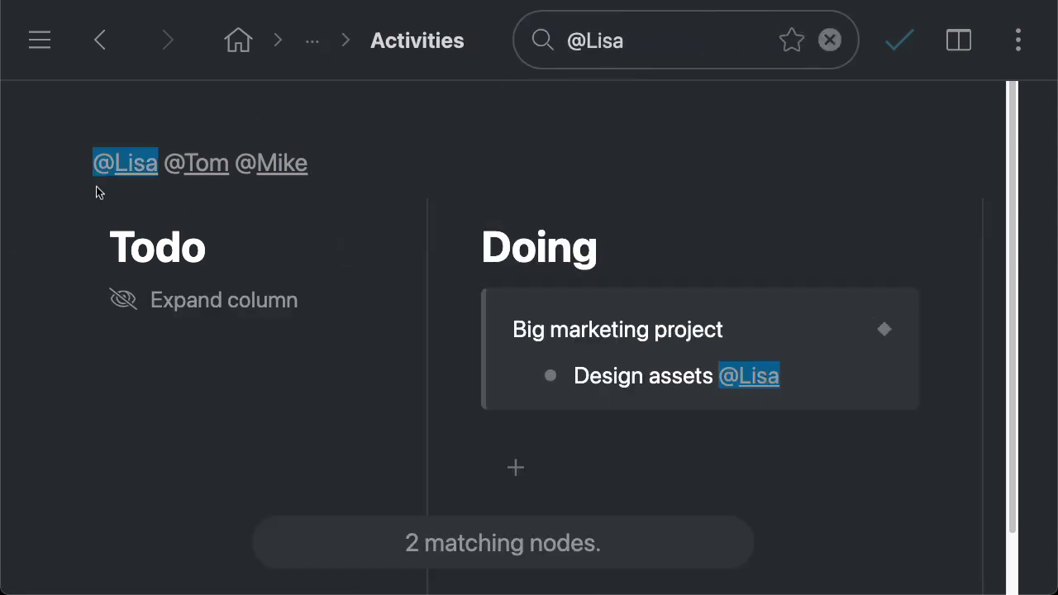
{"action": "left_click", "coordinate": [123, 162]}
{"action": "left_click", "coordinate": [196, 162]}
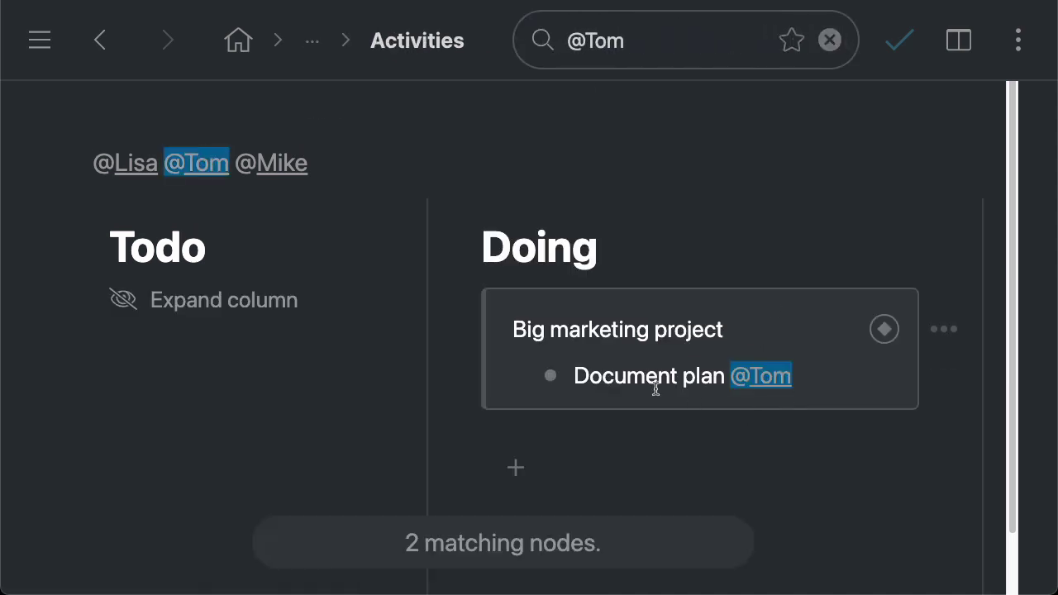
{"action": "left_click", "coordinate": [198, 165]}
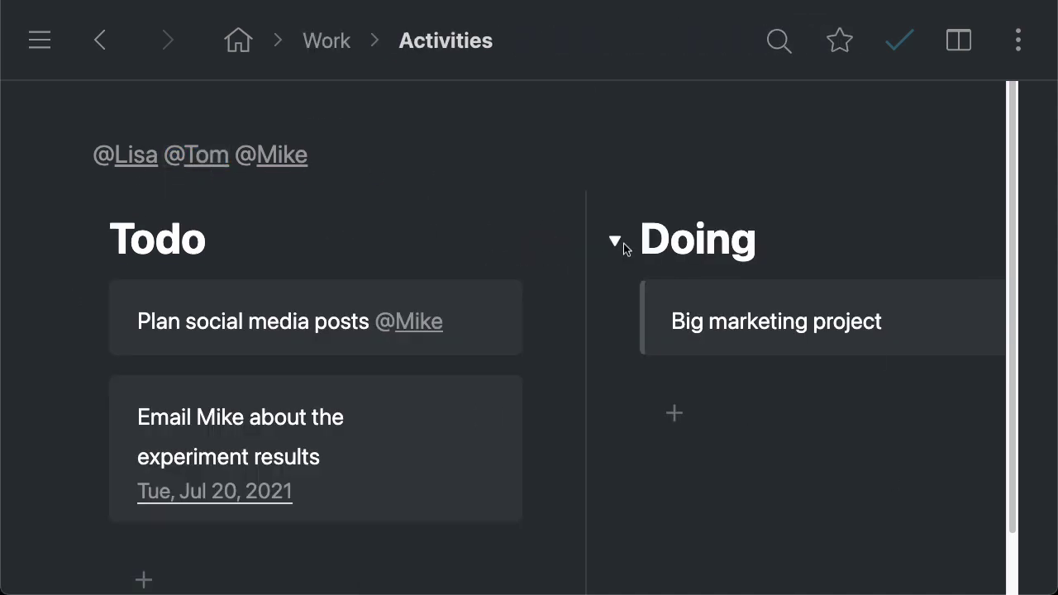
Go home, open Projects on its own page, and select the Big marketing project title
{"action": "left_click", "coordinate": [238, 39]}
{"action": "scroll", "coordinate": [413, 367], "scroll_direction": "down", "scroll_amount": 3}
{"action": "scroll", "coordinate": [146, 383], "scroll_direction": "up", "scroll_amount": 3}
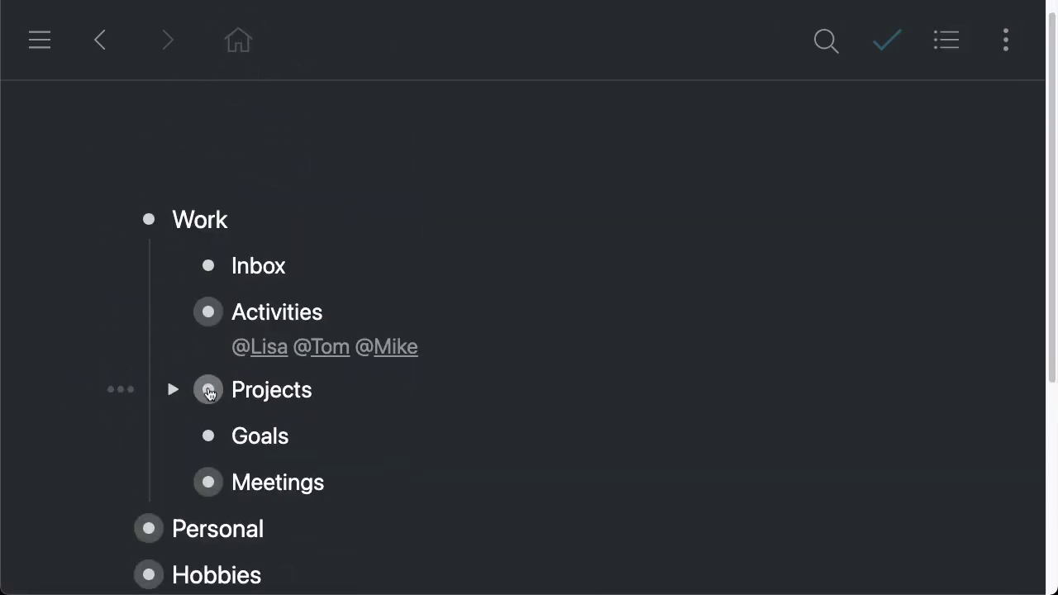
{"action": "left_click", "coordinate": [206, 390]}
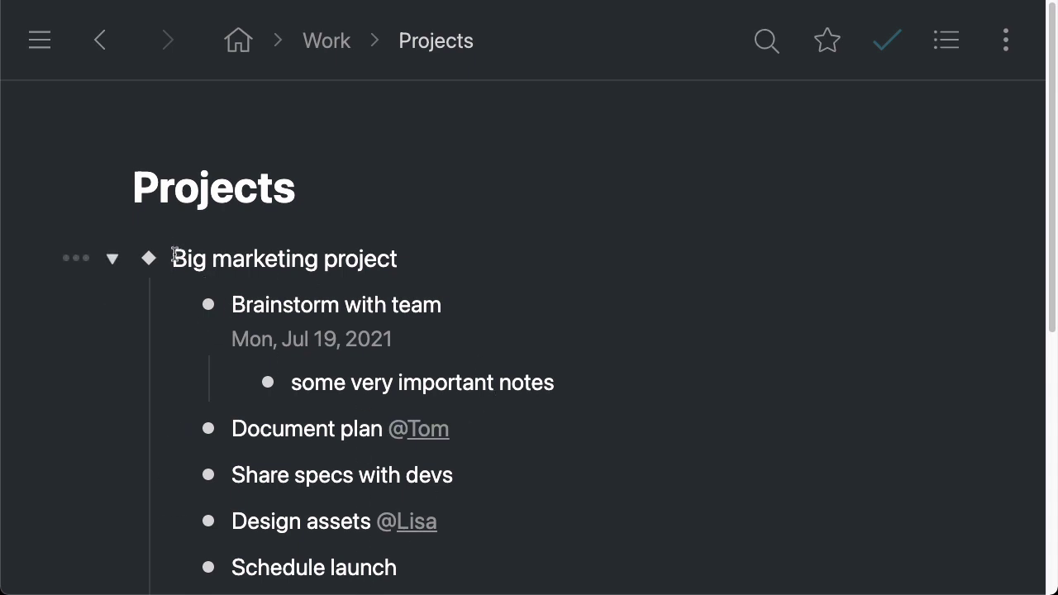
{"action": "left_click_drag", "start_coordinate": [174, 256], "coordinate": [468, 258]}
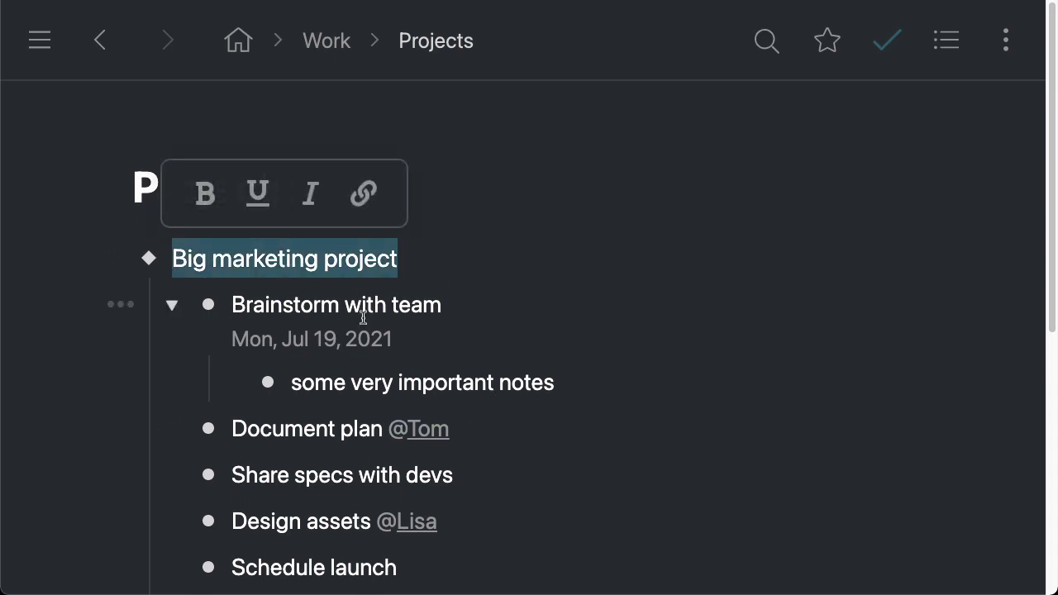